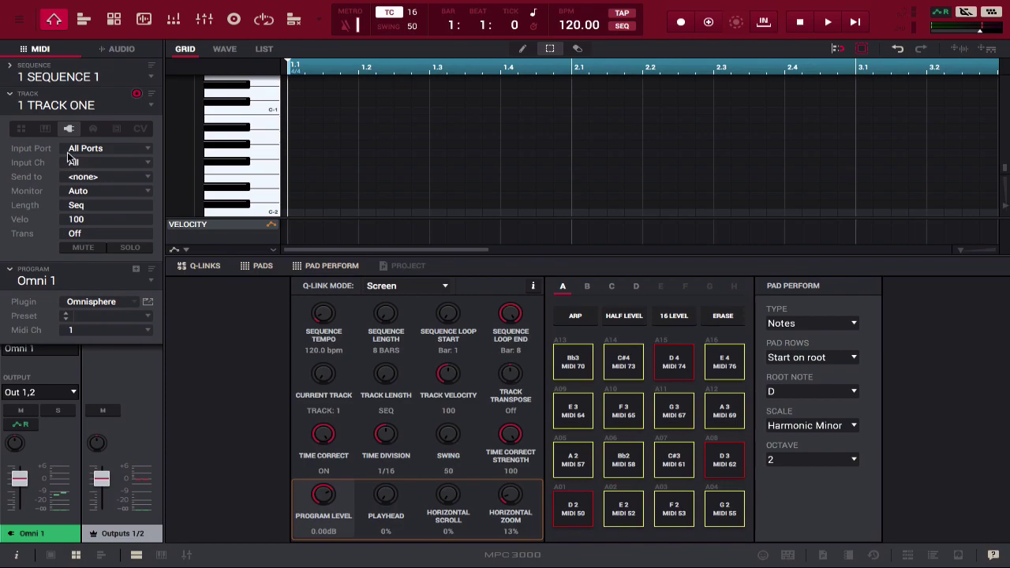
# Step: Check Track One's Send to destinations and leave its MIDI routed to <none>
pyautogui.click(108, 176)
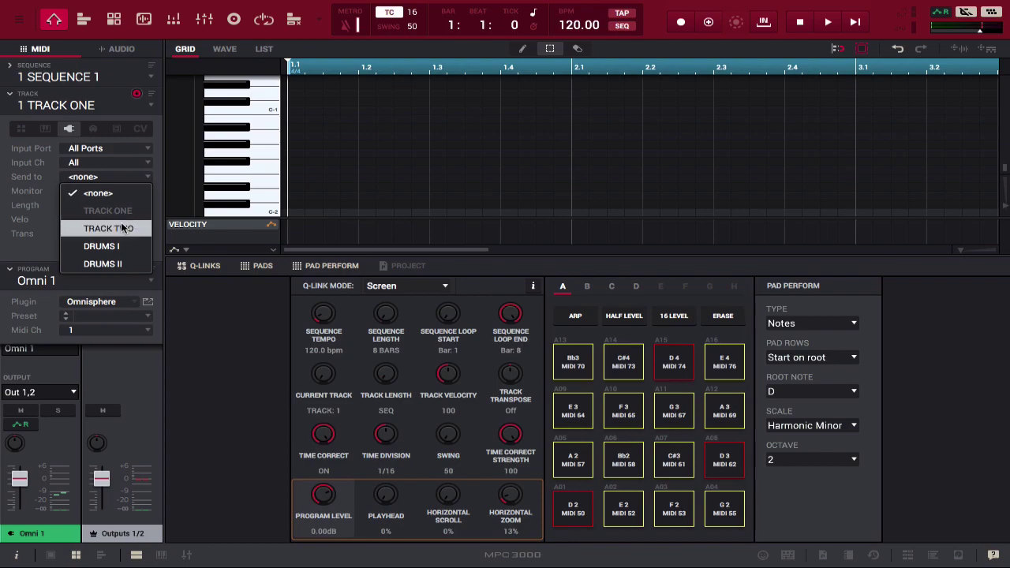
pyautogui.click(228, 330)
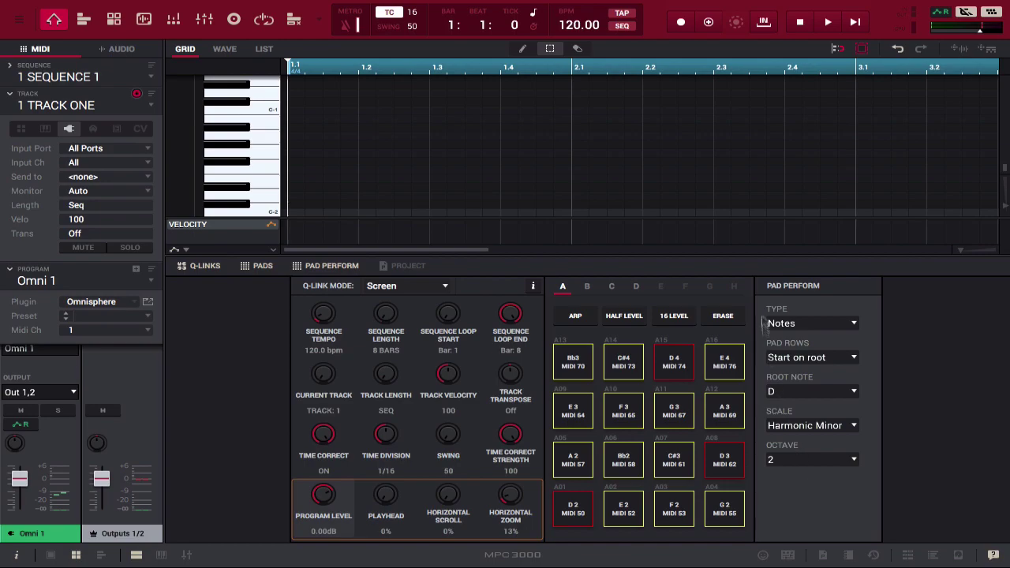
# Step: Set Pad Perform to Progressions with root note C and the Major scale
pyautogui.click(820, 280)
pyautogui.click(853, 392)
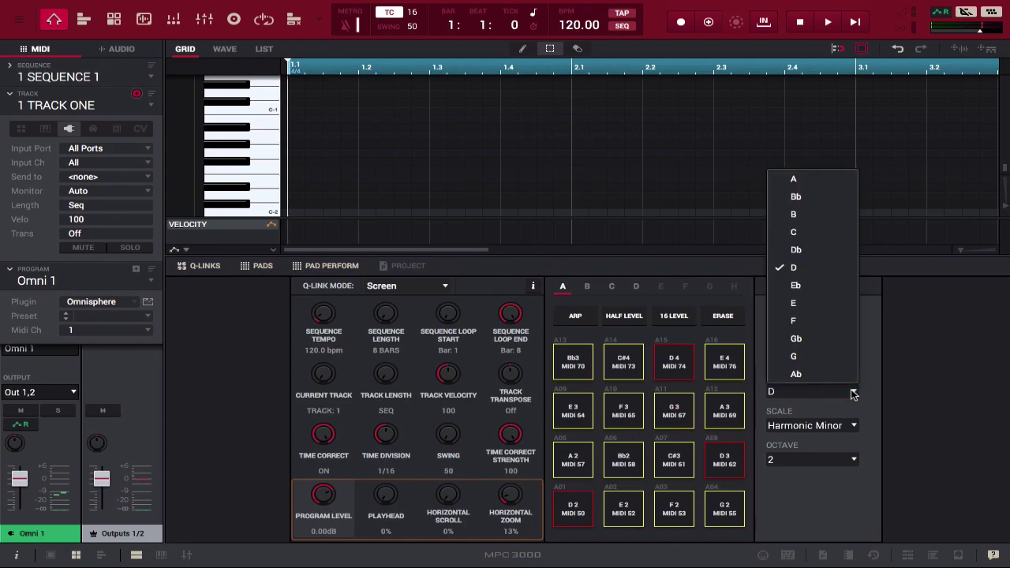
pyautogui.click(794, 232)
pyautogui.click(853, 427)
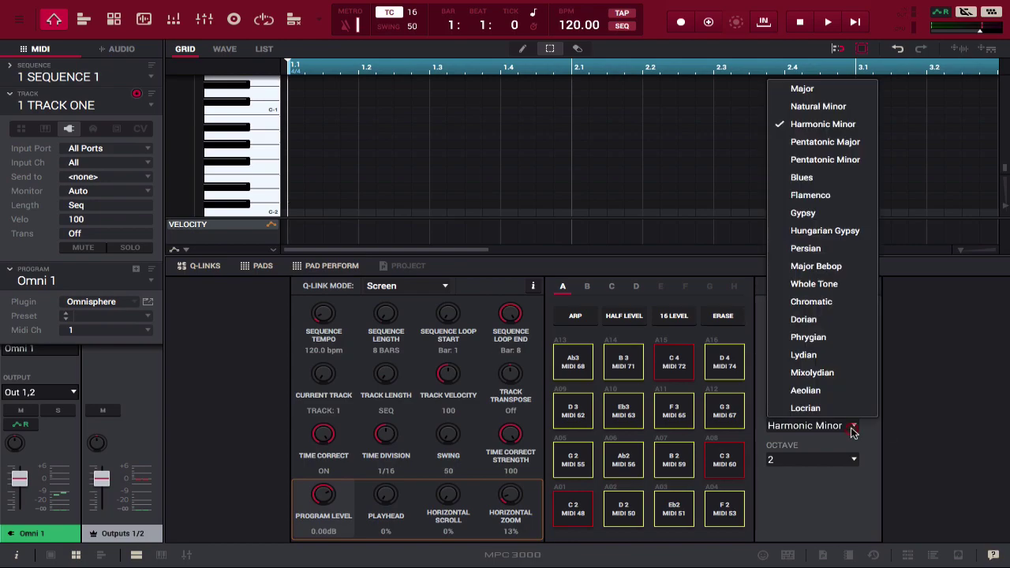
pyautogui.click(803, 90)
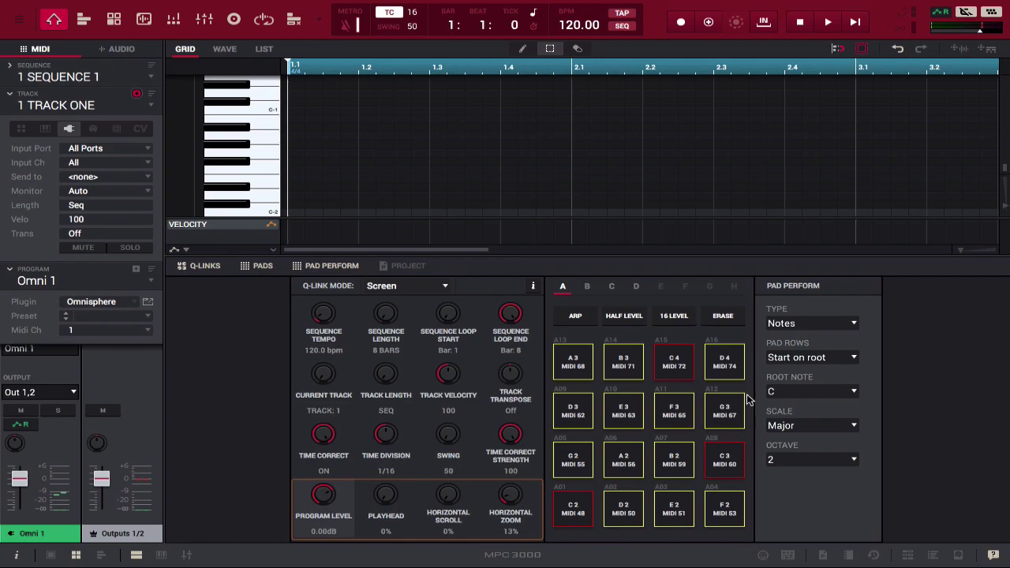
pyautogui.click(852, 327)
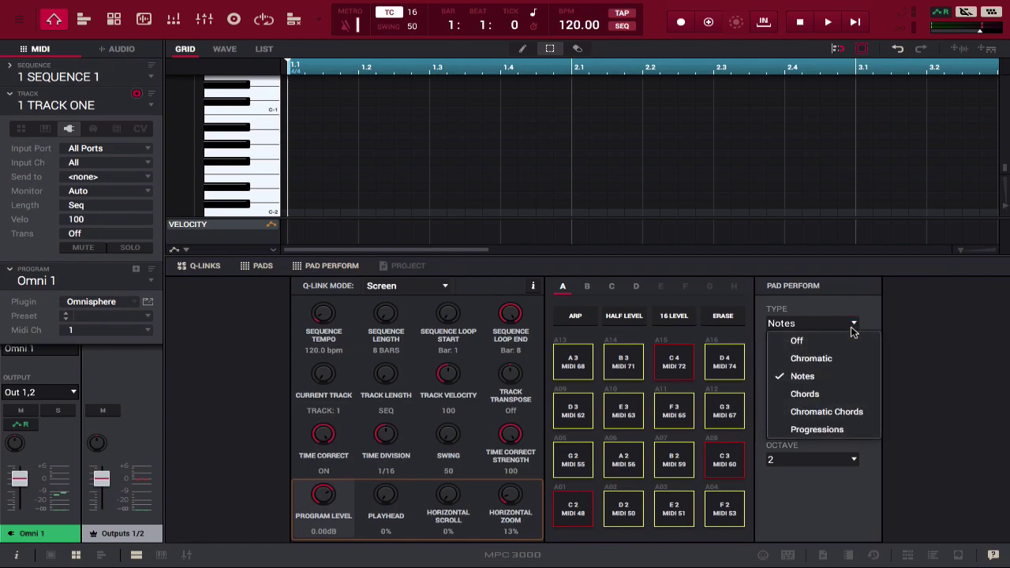
pyautogui.click(839, 430)
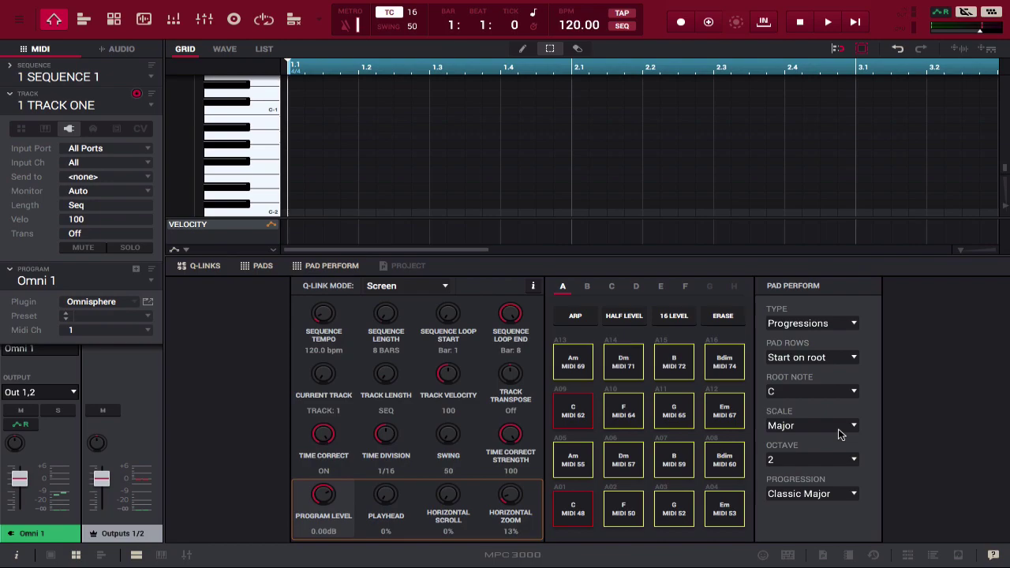
pyautogui.click(149, 96)
pyautogui.click(150, 105)
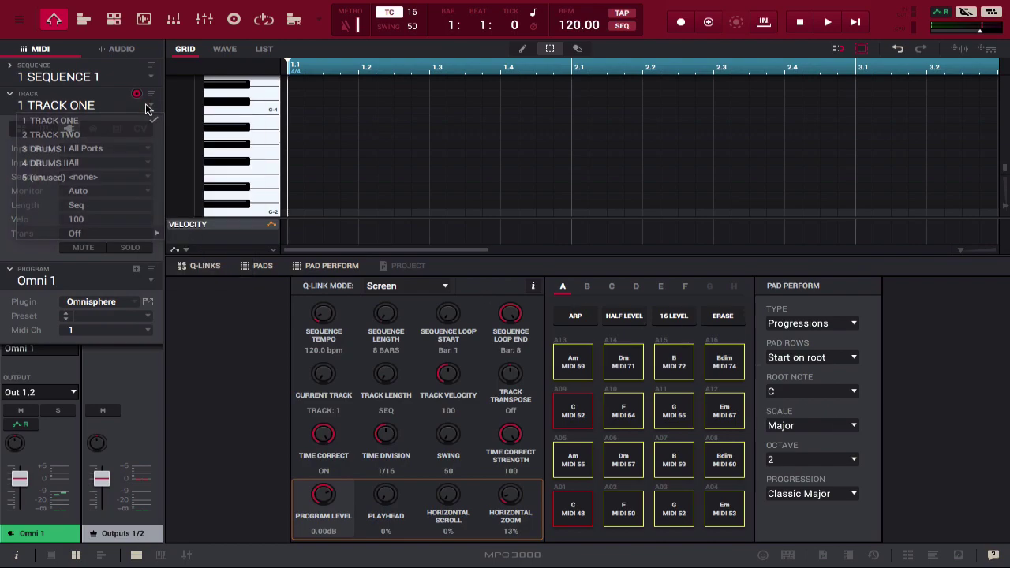
pyautogui.click(149, 115)
pyautogui.click(151, 105)
pyautogui.click(137, 135)
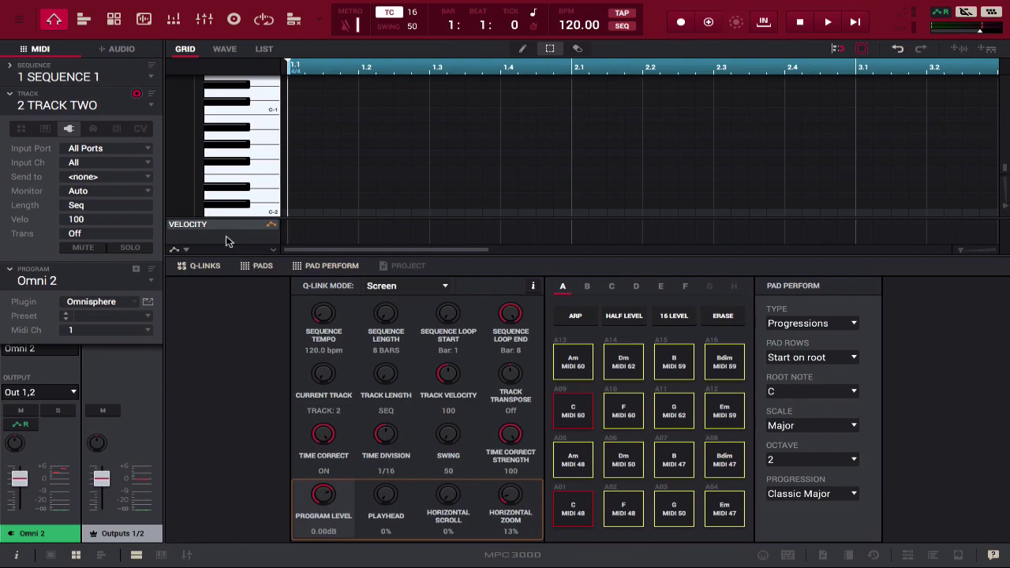
pyautogui.click(147, 107)
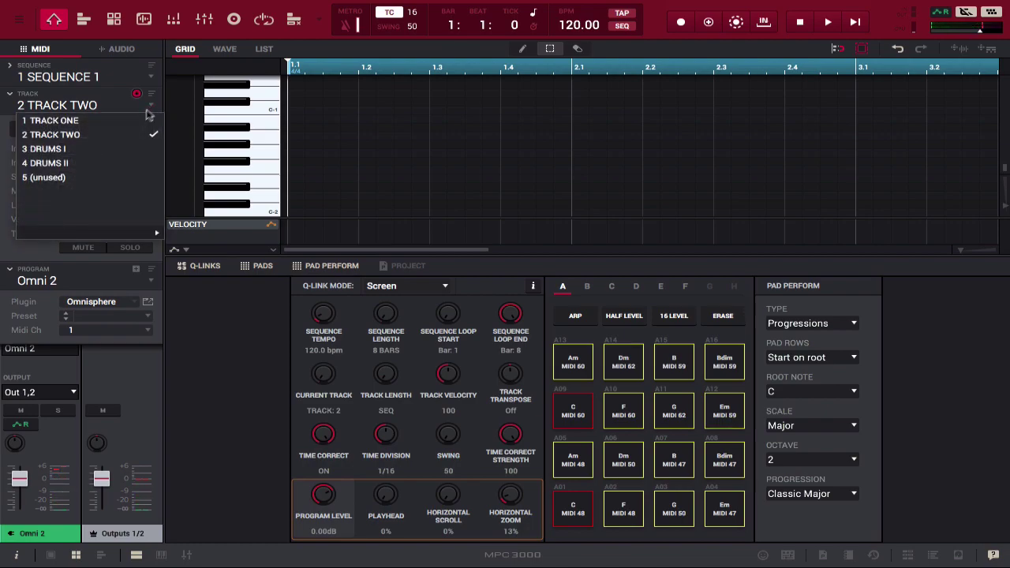
pyautogui.click(136, 123)
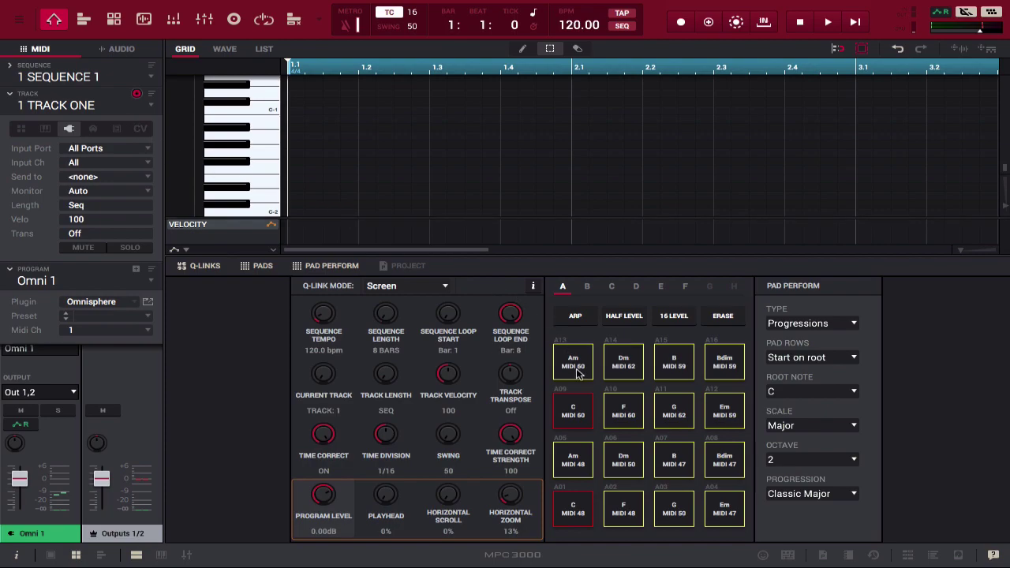
# Step: Record the pad chord progression into Sequence 1, then play it back and stop
pyautogui.press('space')
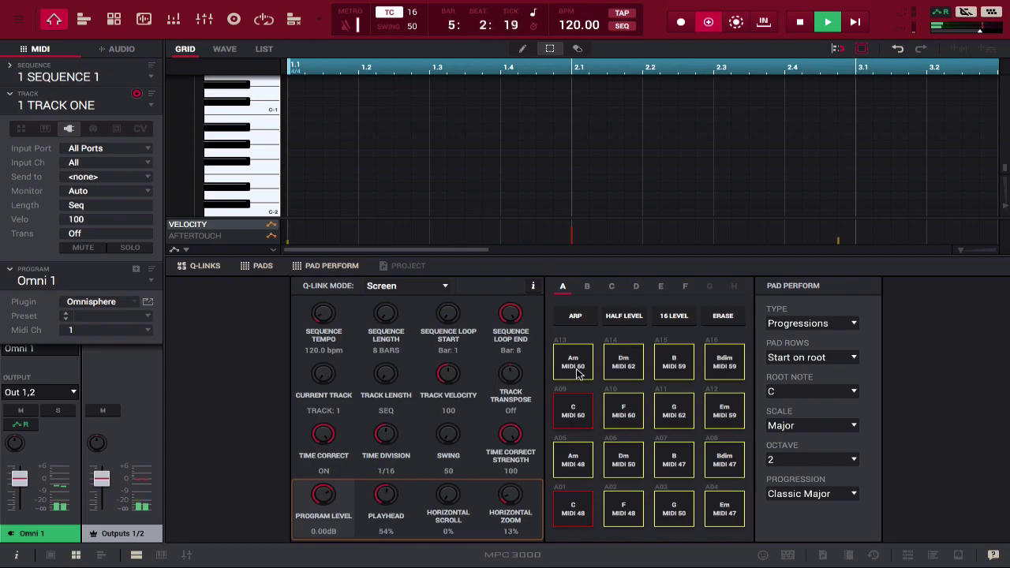
pyautogui.press('space')
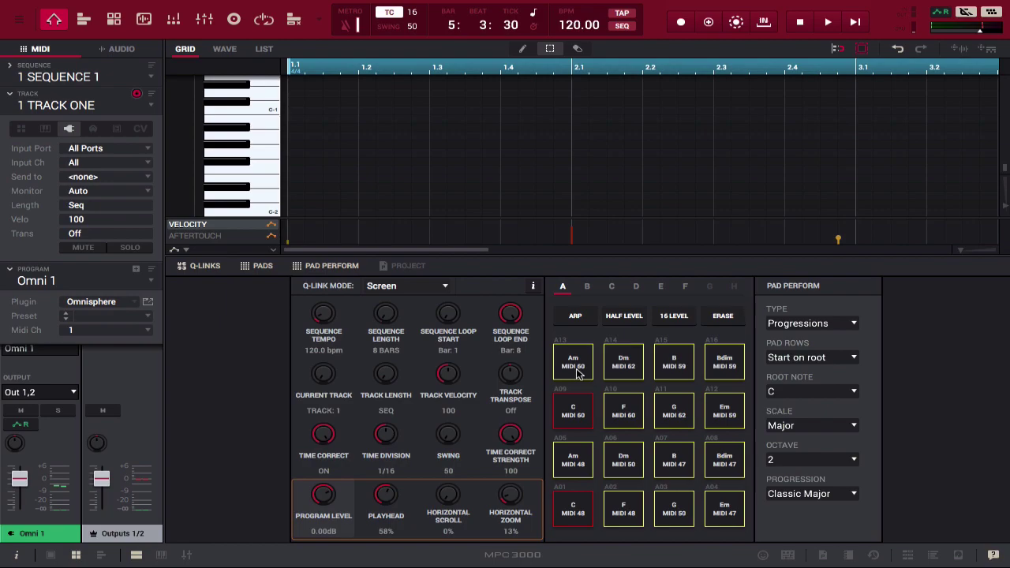
pyautogui.press('space')
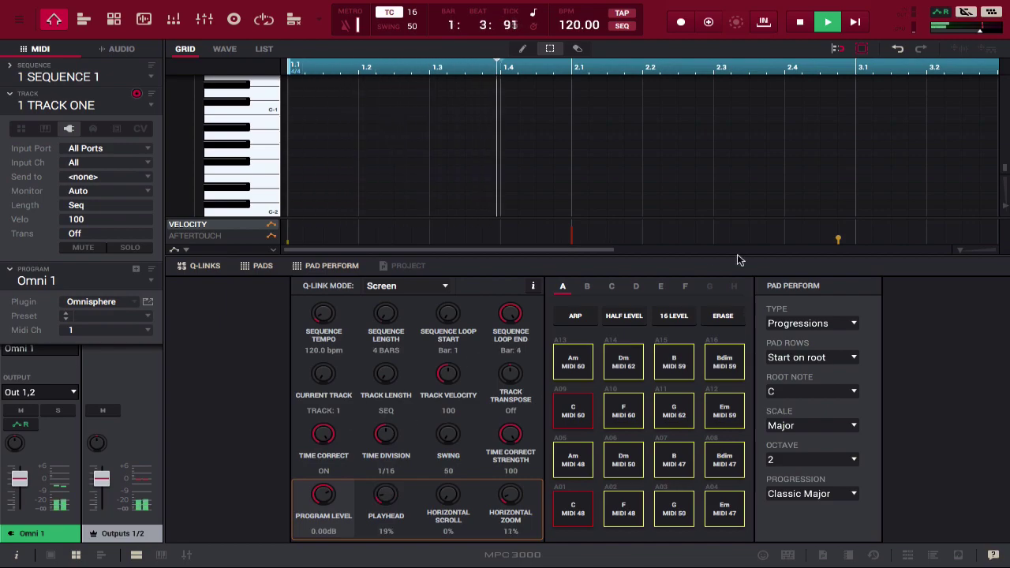
pyautogui.moveTo(956, 251); pyautogui.dragTo(880, 247)
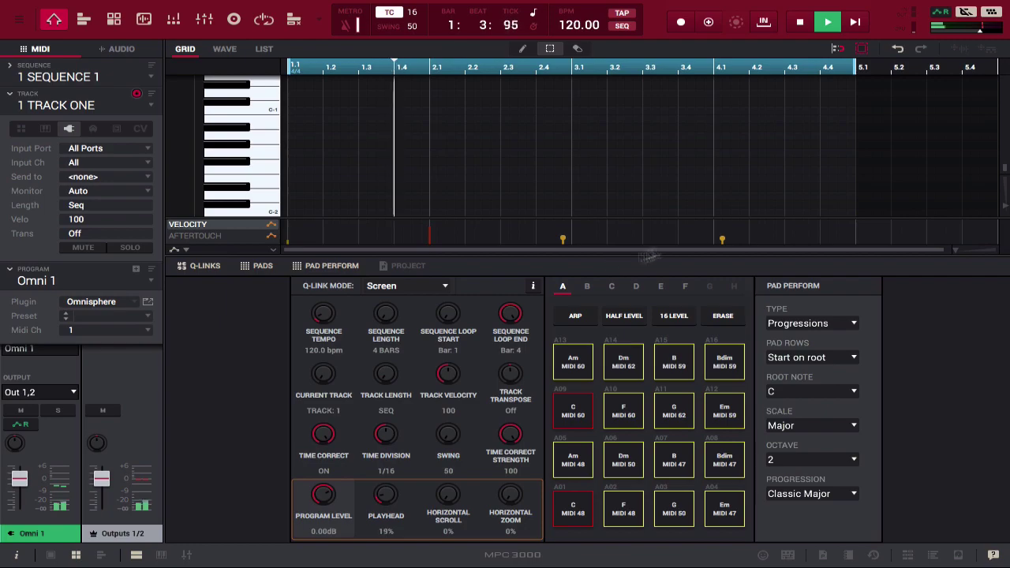
pyautogui.press('space')
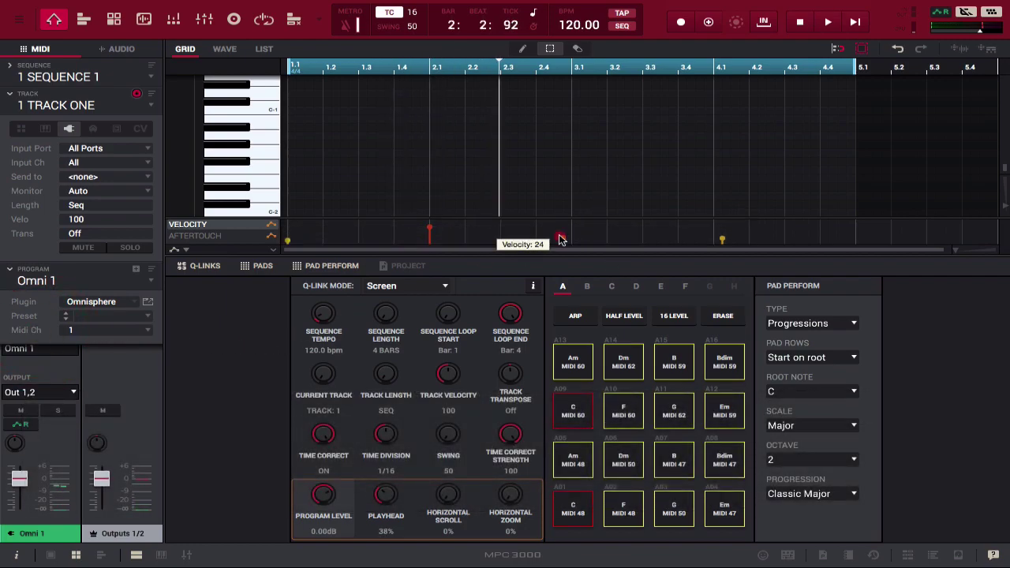
# Step: Nudge the two bar-4 chord notes earlier and trim their ends to 5.1
pyautogui.click(588, 73)
pyautogui.scroll(3, 574, 137)
pyautogui.scroll(-5, 574, 137)
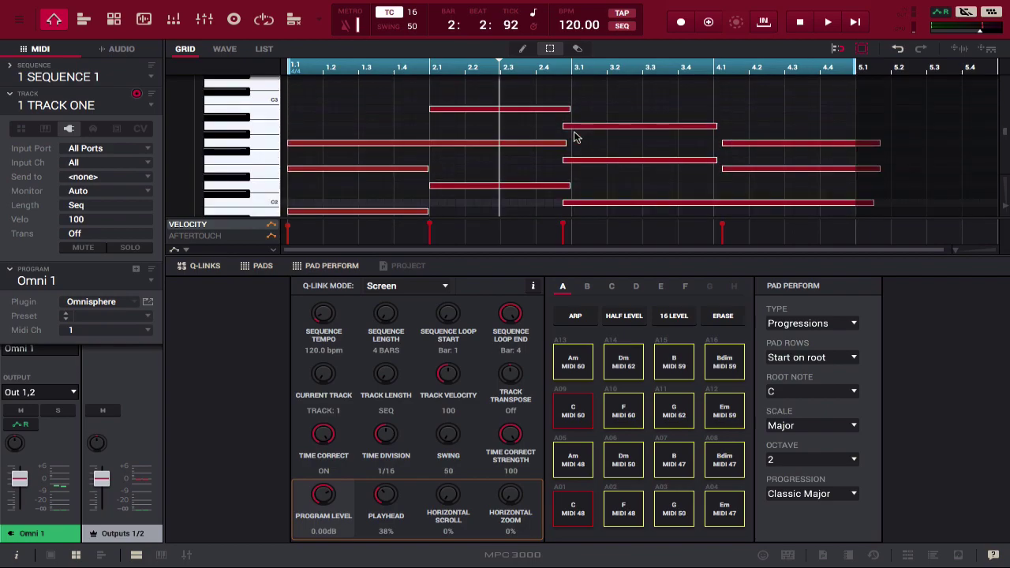
pyautogui.moveTo(656, 100); pyautogui.dragTo(683, 245)
pyautogui.scroll(5, 683, 245)
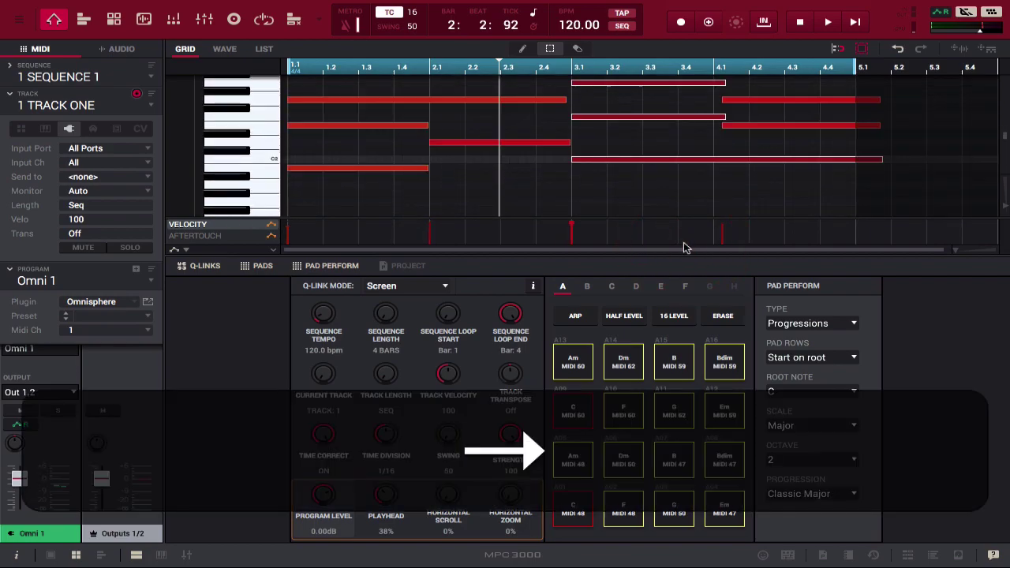
pyautogui.moveTo(828, 90); pyautogui.dragTo(782, 146)
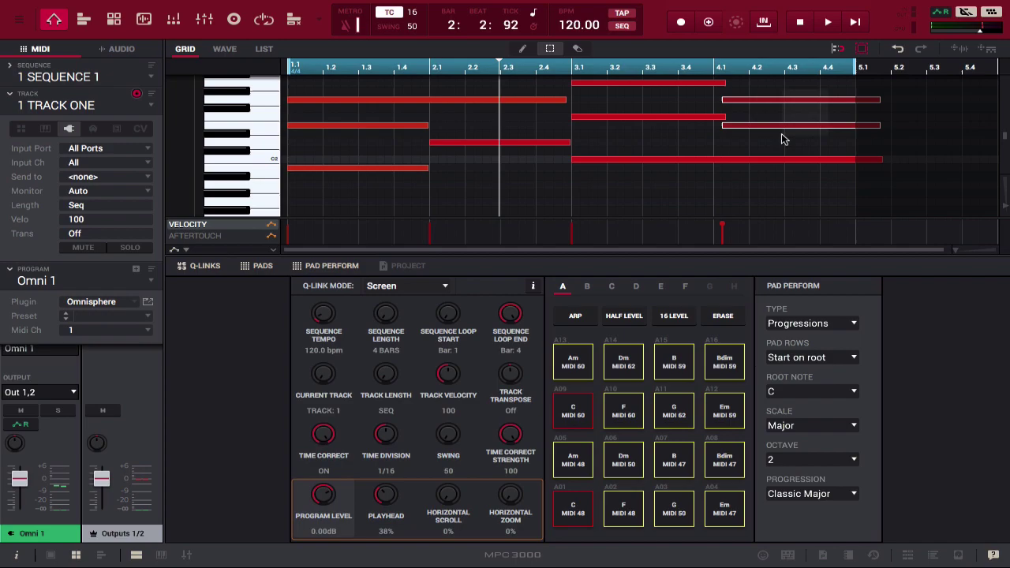
pyautogui.press('Left')
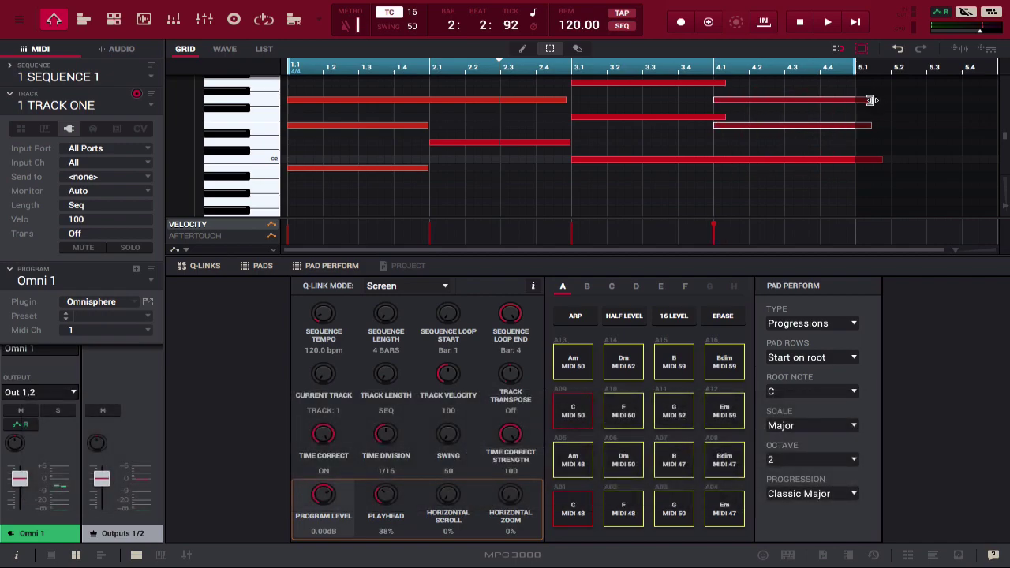
pyautogui.moveTo(869, 100); pyautogui.dragTo(857, 108)
pyautogui.doubleClick(857, 174)
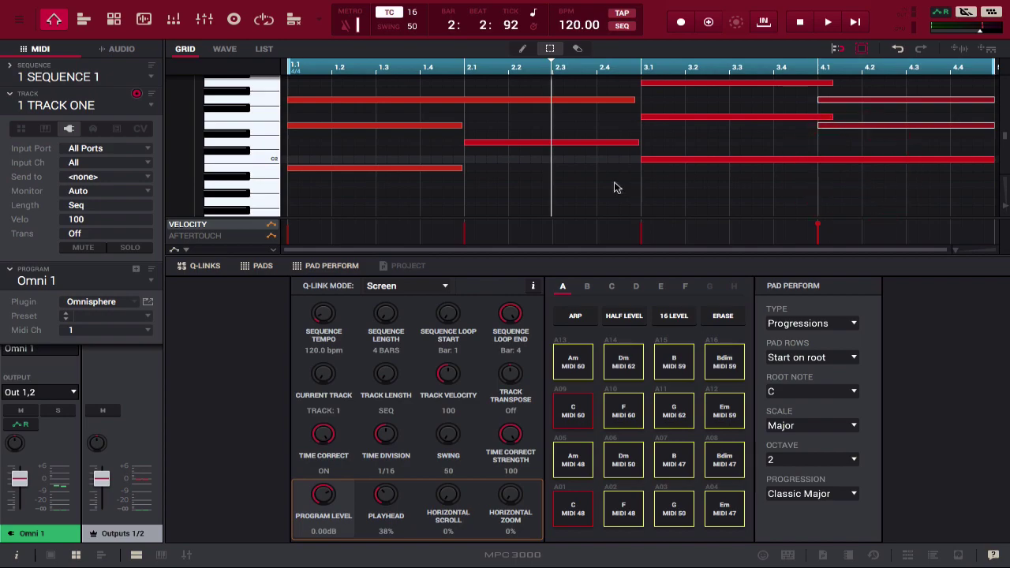
# Step: Route Track One's MIDI to TRACK TWO and play the progression through it
pyautogui.click(101, 178)
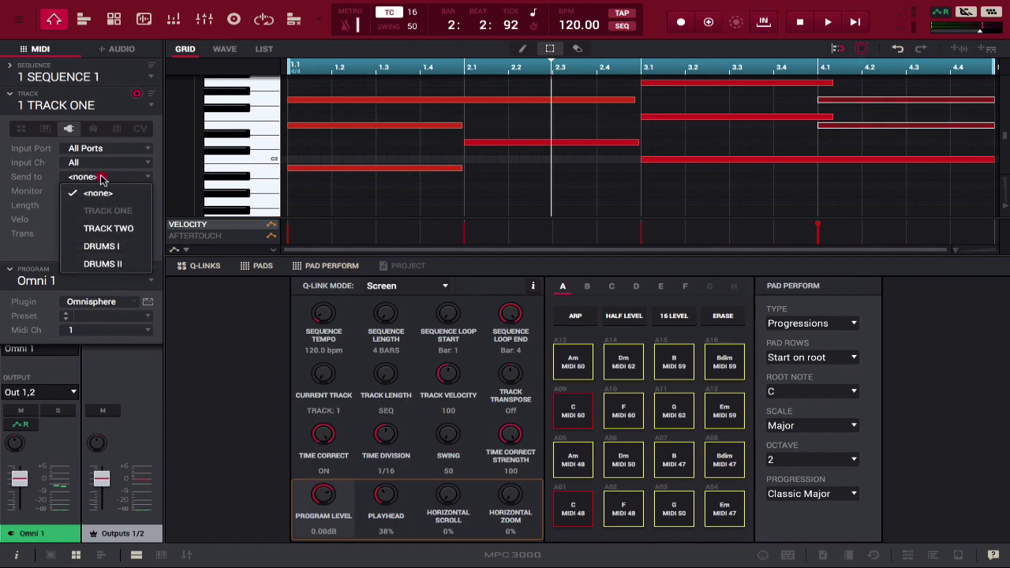
pyautogui.click(111, 228)
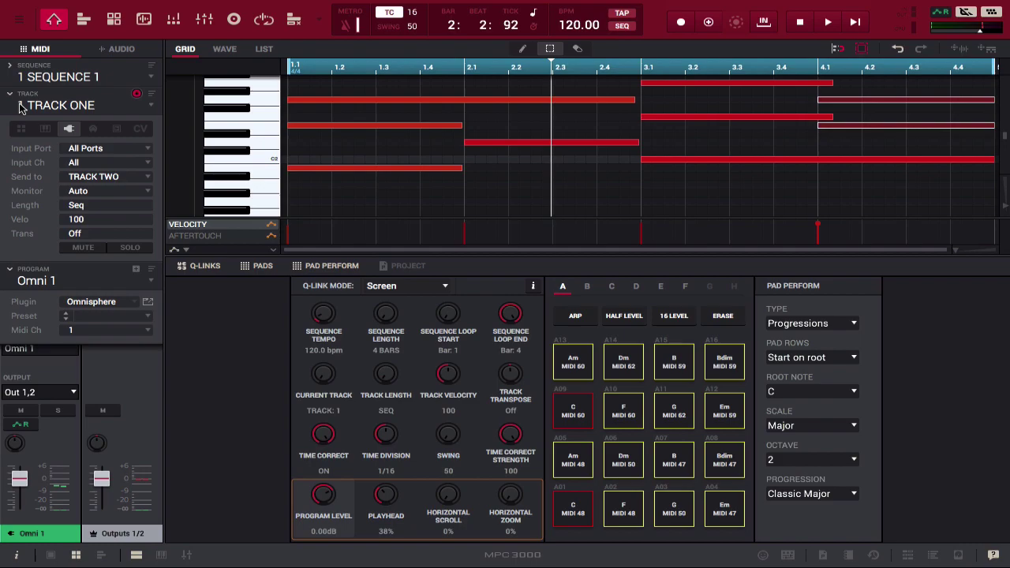
pyautogui.press('space')
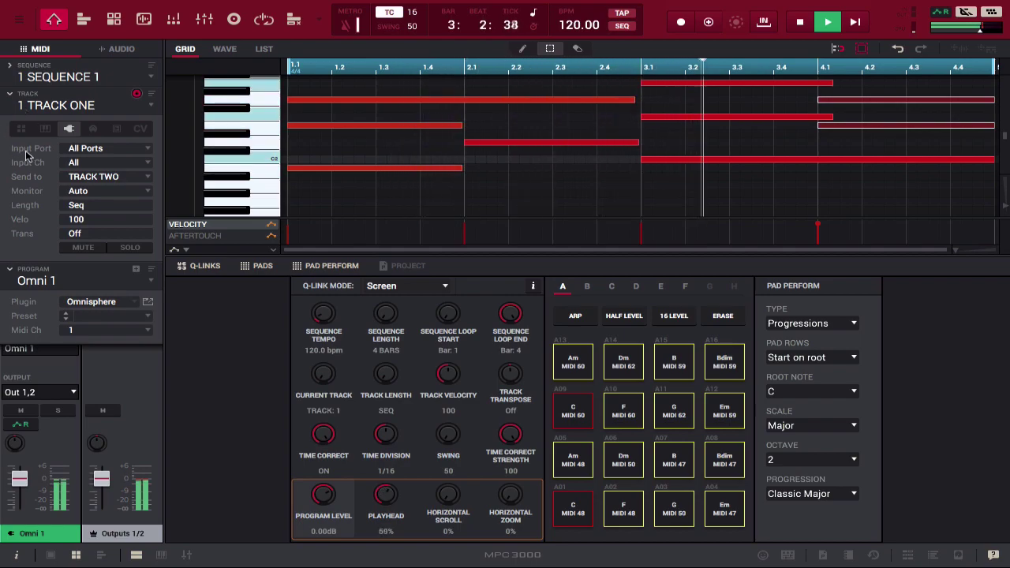
pyautogui.press('space')
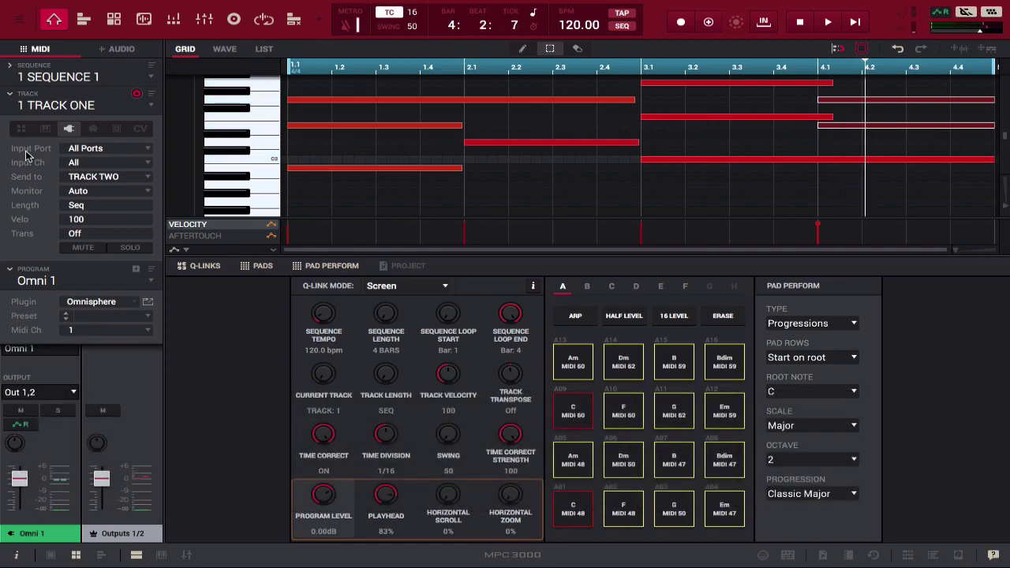
# Step: Set Send to back to <none> and play the progression for comparison
pyautogui.click(131, 180)
pyautogui.click(122, 192)
pyautogui.press('space')
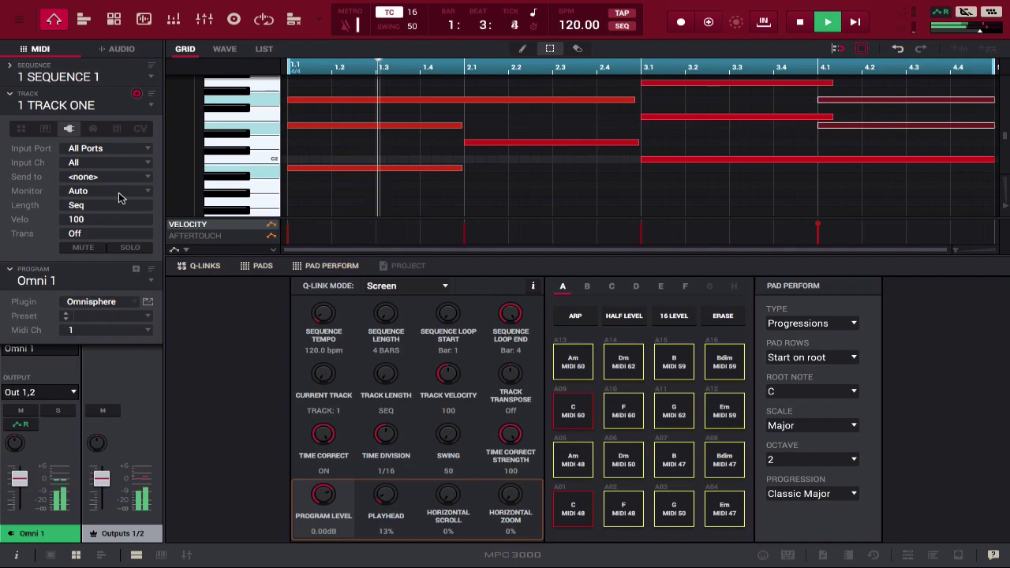
pyautogui.press('space')
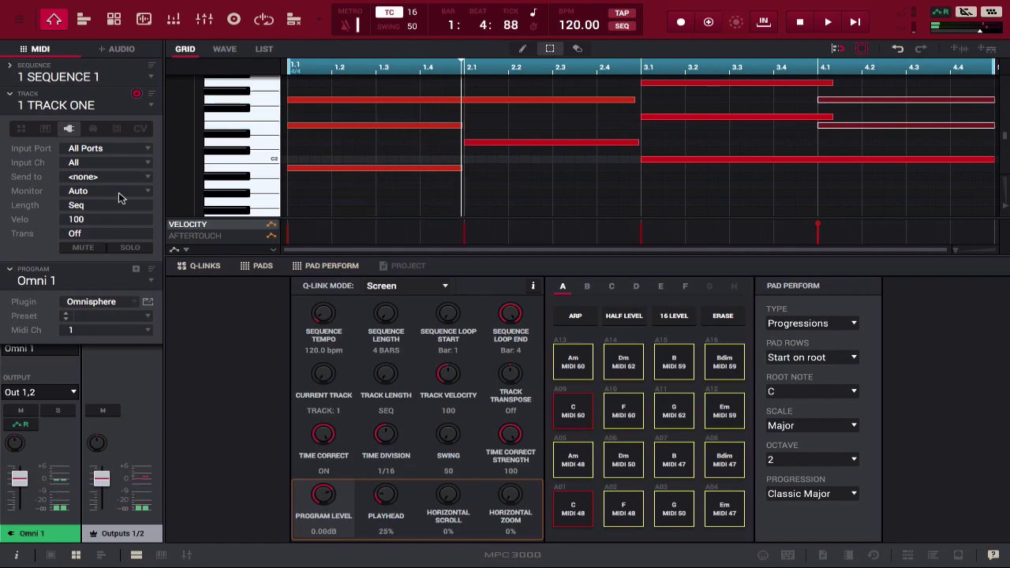
# Step: Route Track One to TRACK TWO again and play the progression back
pyautogui.click(133, 177)
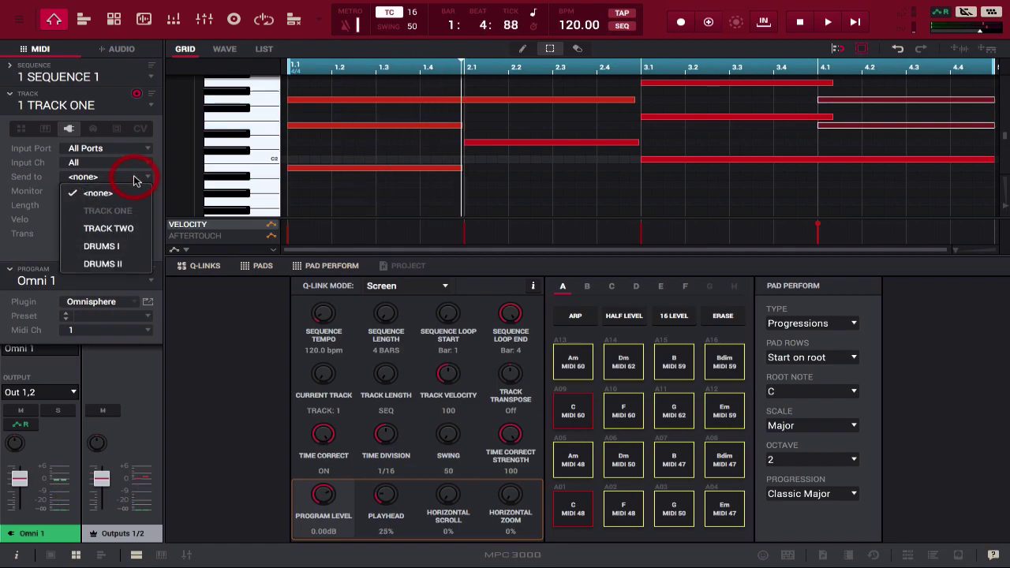
pyautogui.click(136, 228)
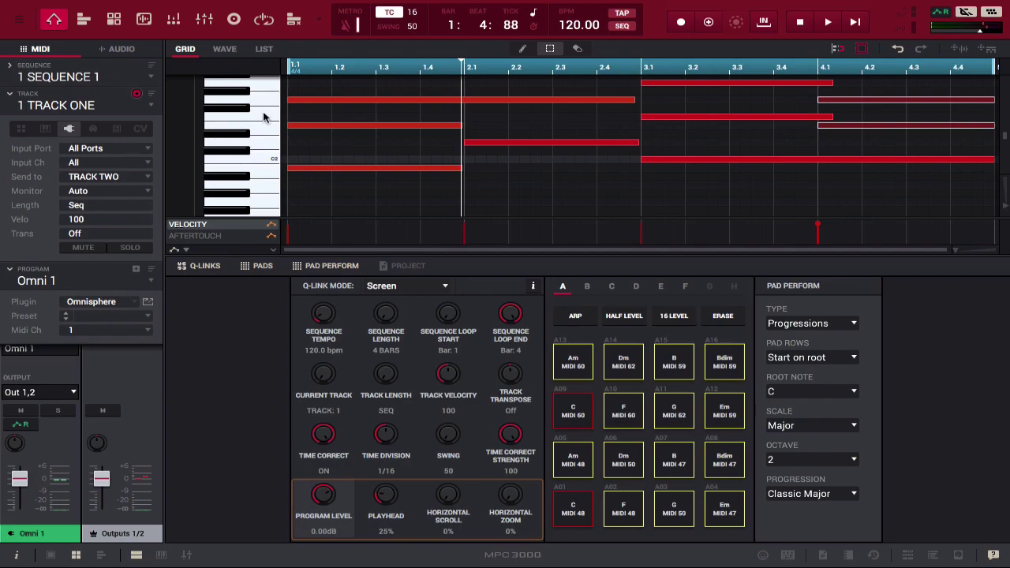
pyautogui.press('space')
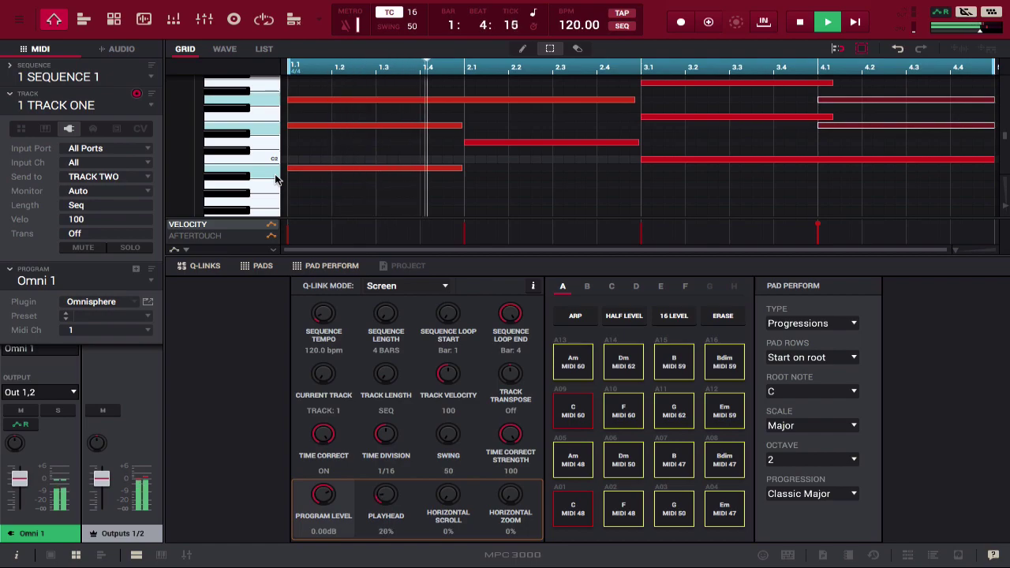
pyautogui.press('space')
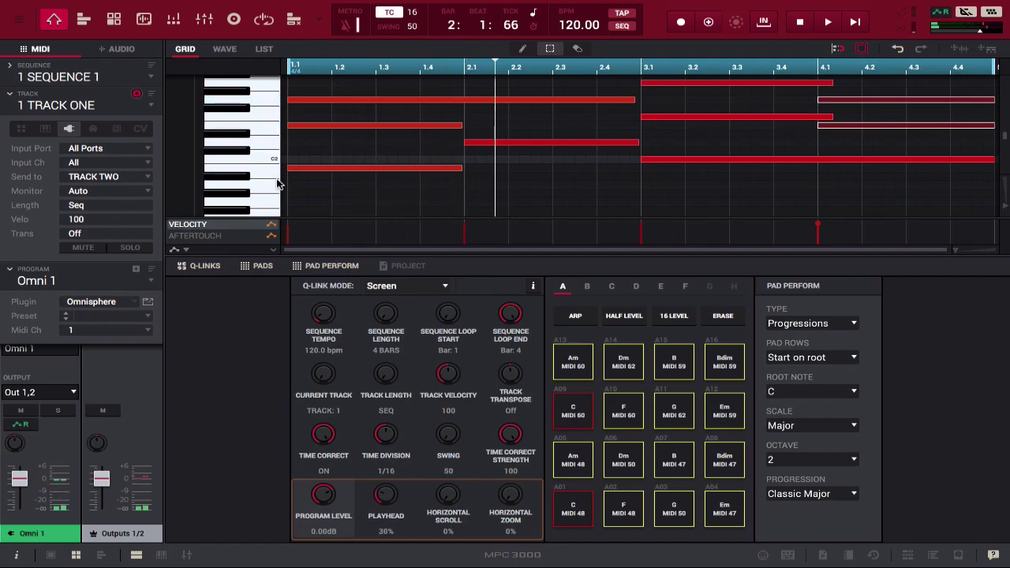
pyautogui.click(135, 177)
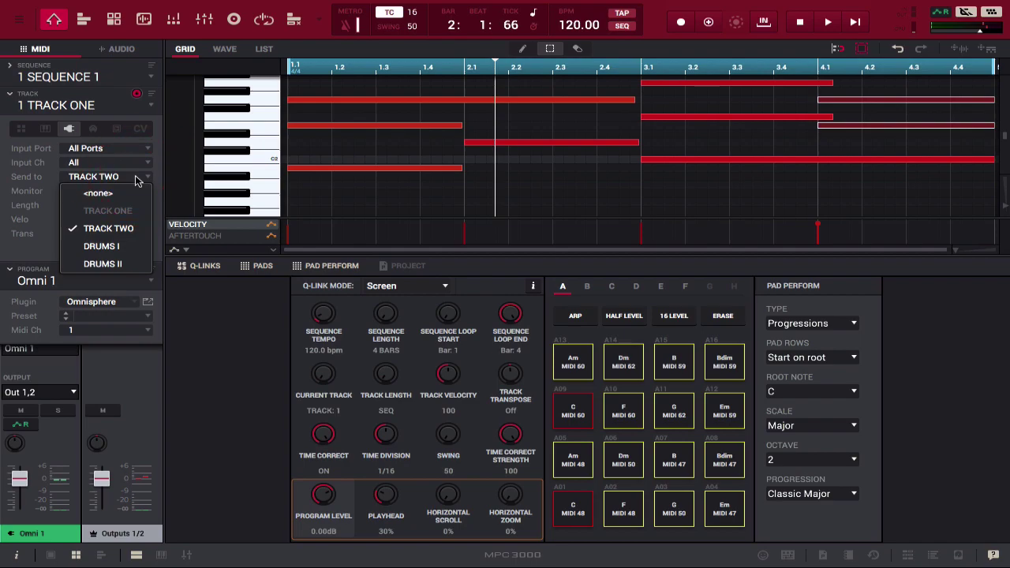
# Step: Send Track One's MIDI to DRUMS I and play the notes through it
pyautogui.click(115, 249)
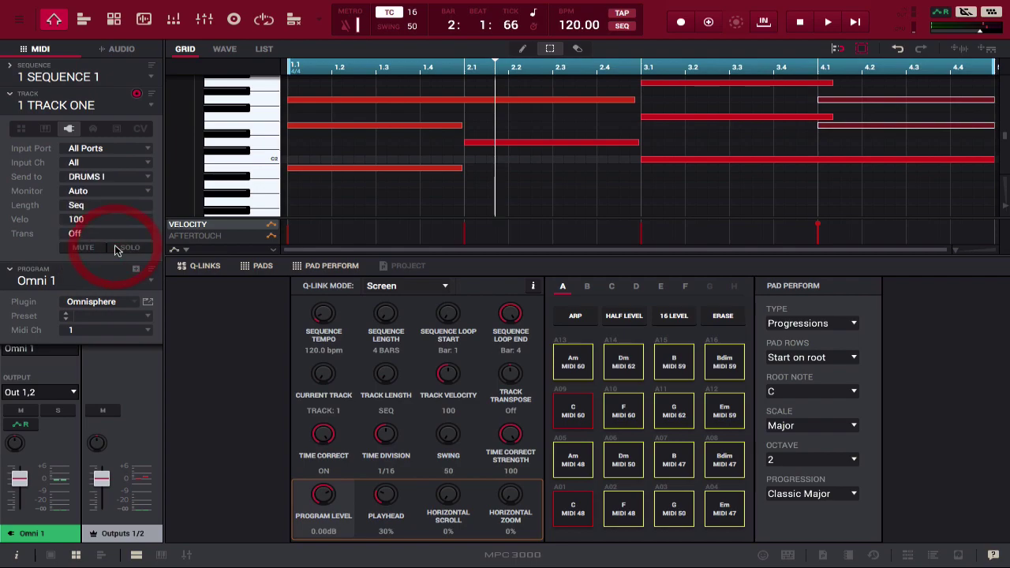
pyautogui.press('space')
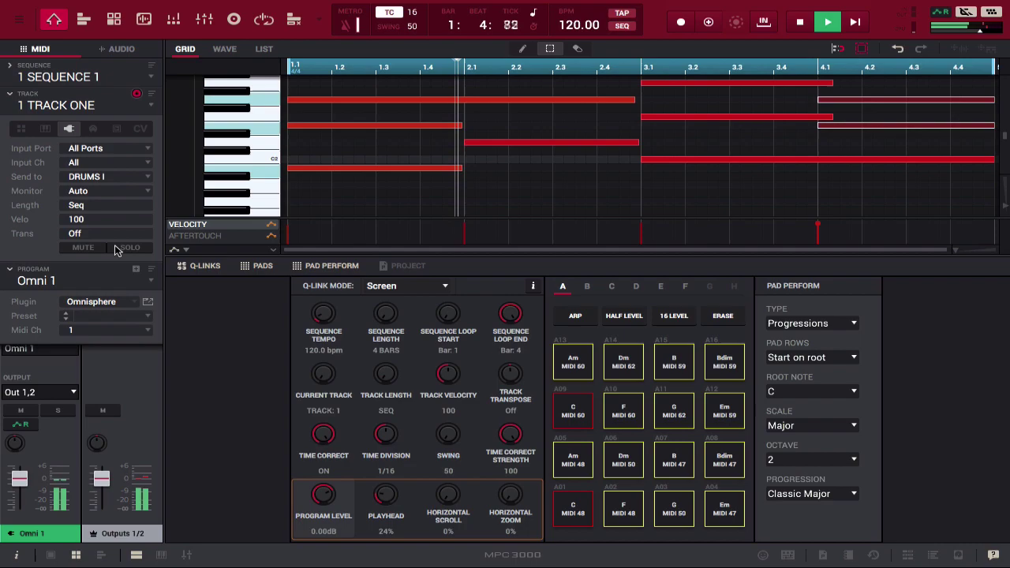
pyautogui.press('space')
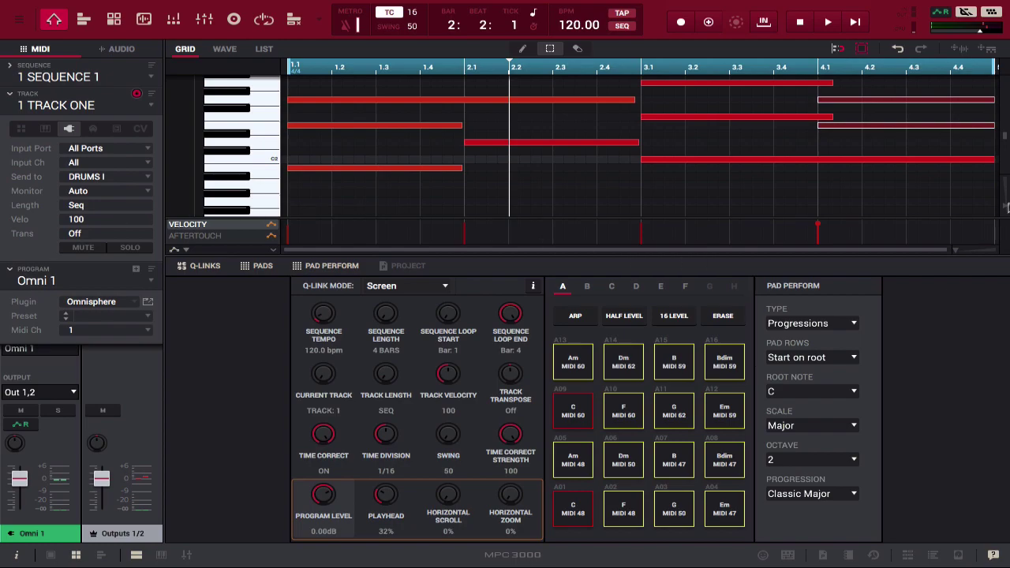
# Step: Select all chord notes on Track One and cut them with Cmd+X
pyautogui.click(900, 251)
pyautogui.scroll(4, 898, 111)
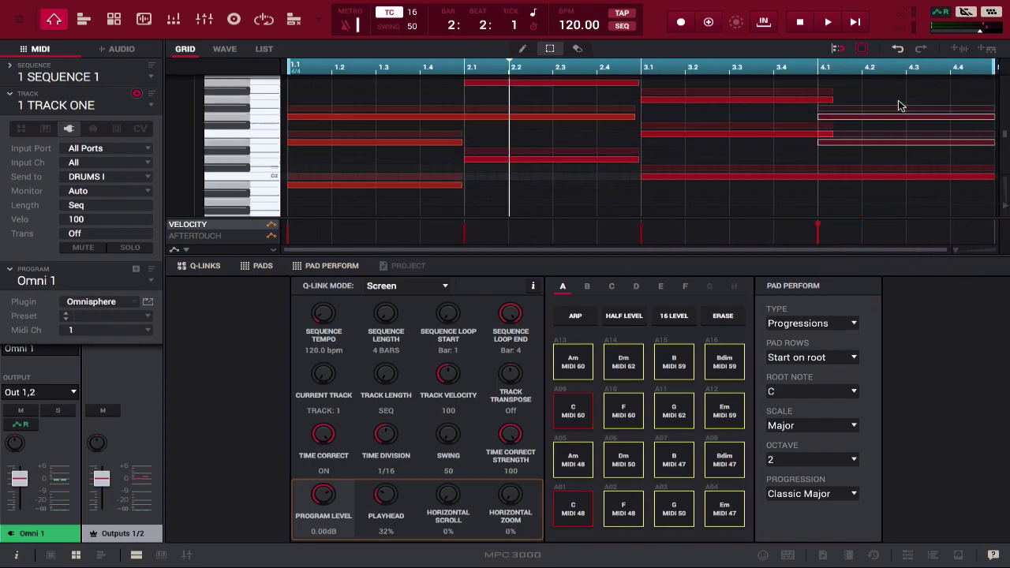
pyautogui.click(899, 105)
pyautogui.press('super+x')
pyautogui.click(192, 321)
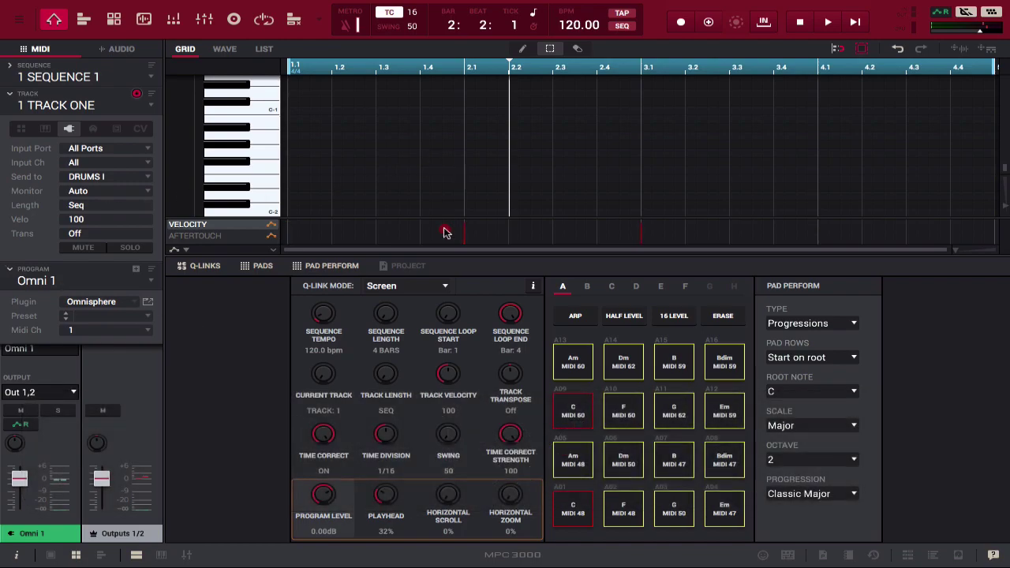
pyautogui.press('super+x')
pyautogui.click(127, 175)
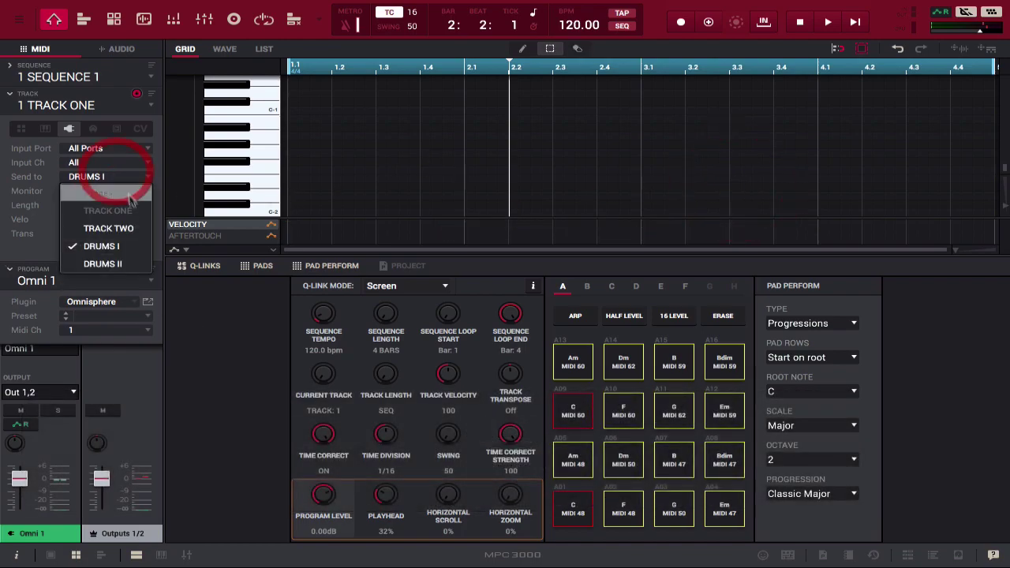
# Step: Set Track One's Send to destination back to <none>
pyautogui.click(111, 193)
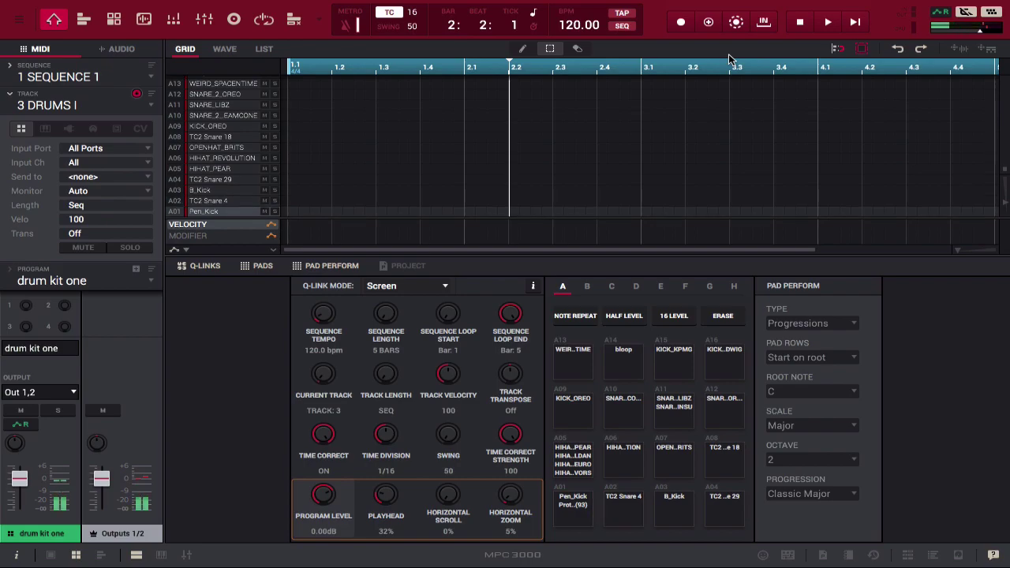
pyautogui.click(736, 24)
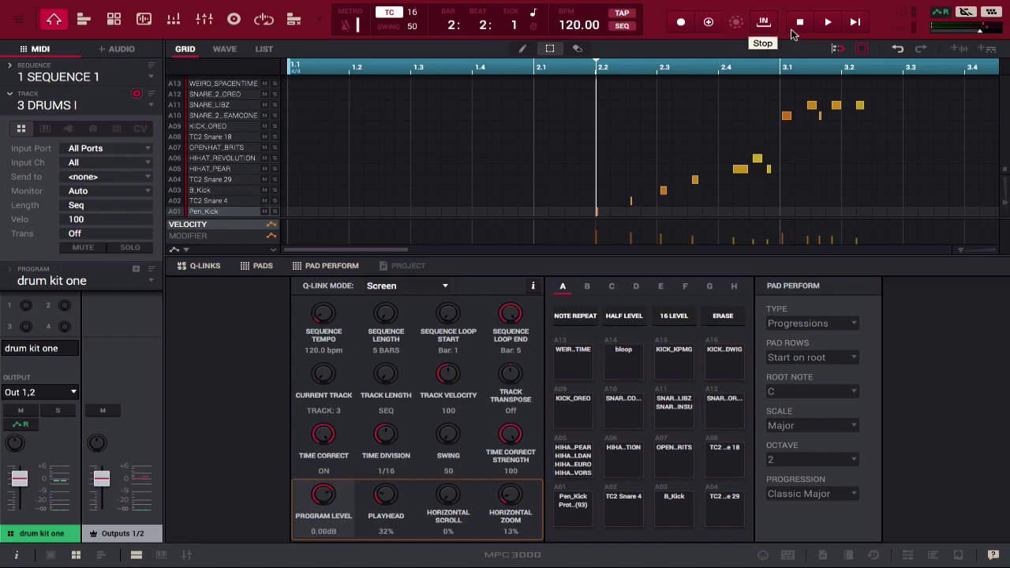
pyautogui.press('space')
pyautogui.click(602, 68)
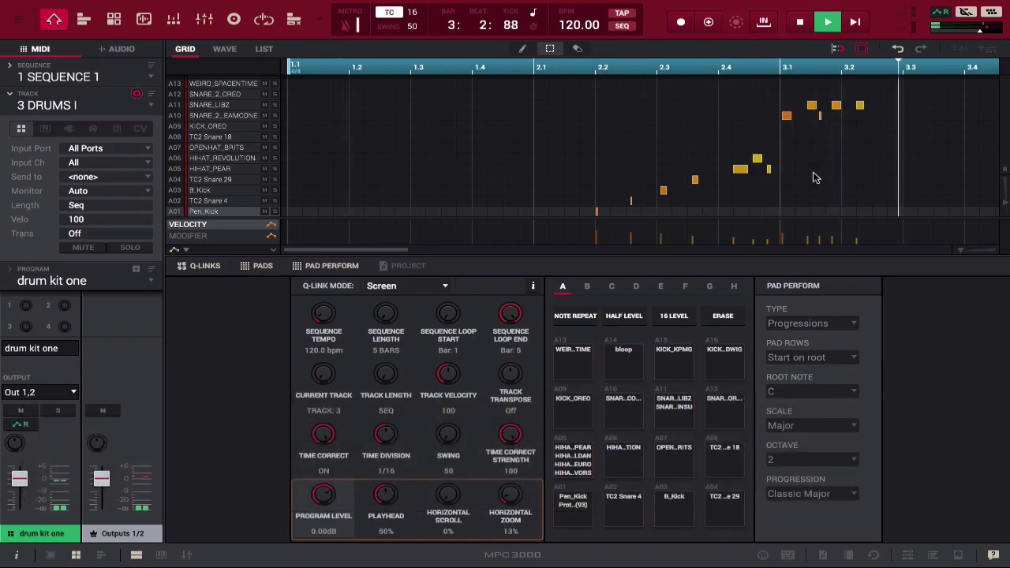
pyautogui.press('space')
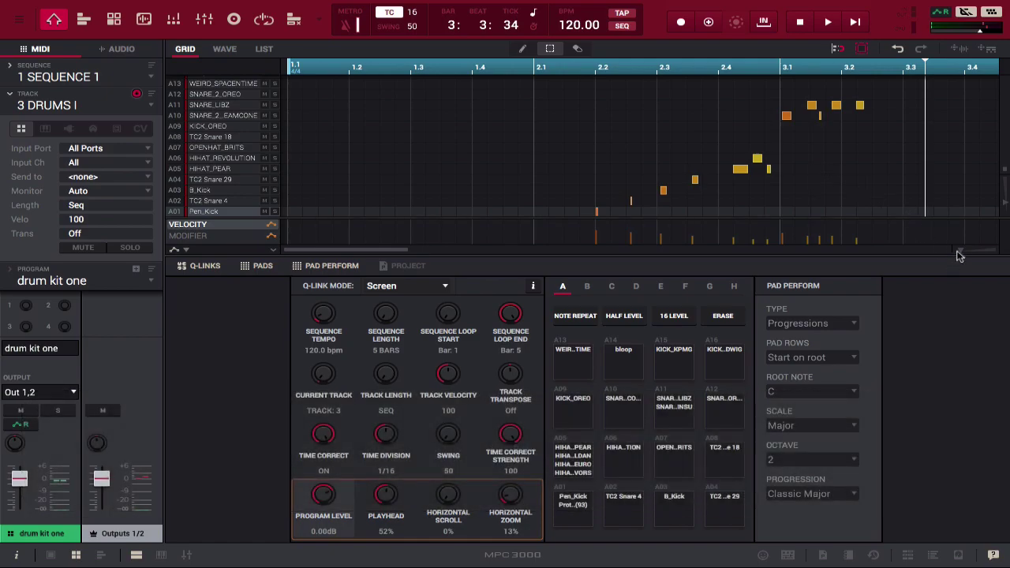
pyautogui.moveTo(958, 252); pyautogui.dragTo(913, 237)
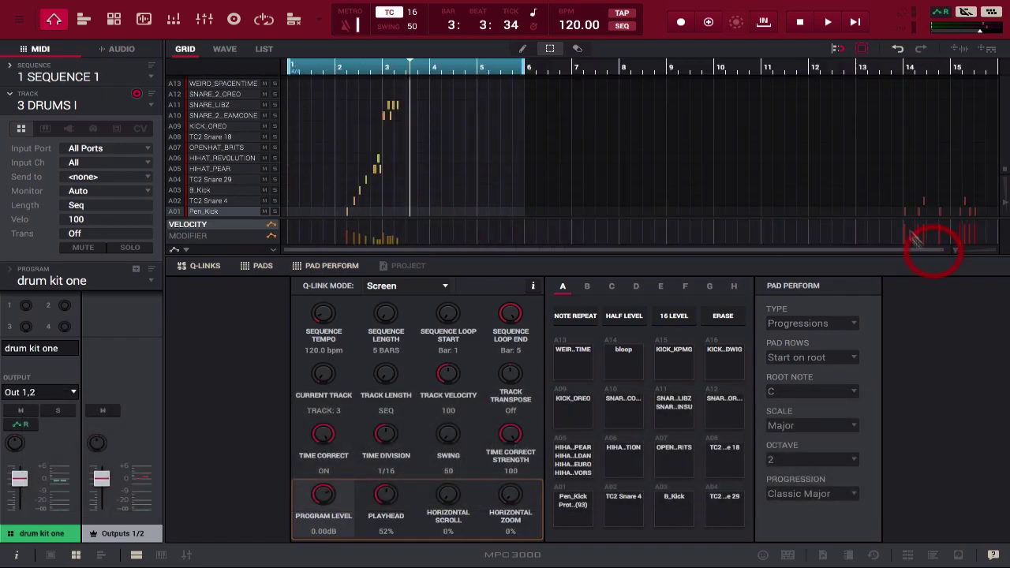
pyautogui.click(904, 69)
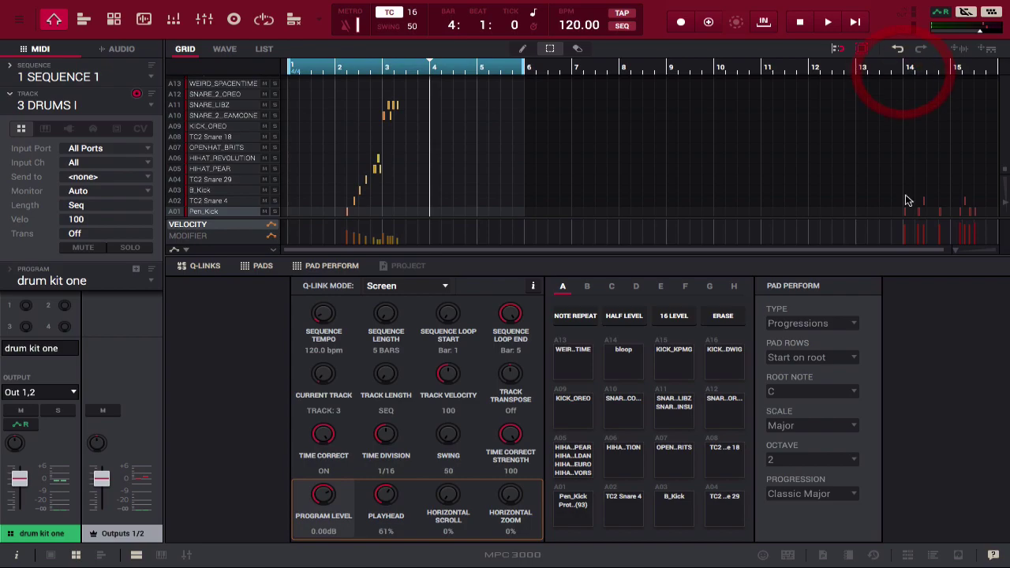
pyautogui.moveTo(892, 193); pyautogui.dragTo(995, 228)
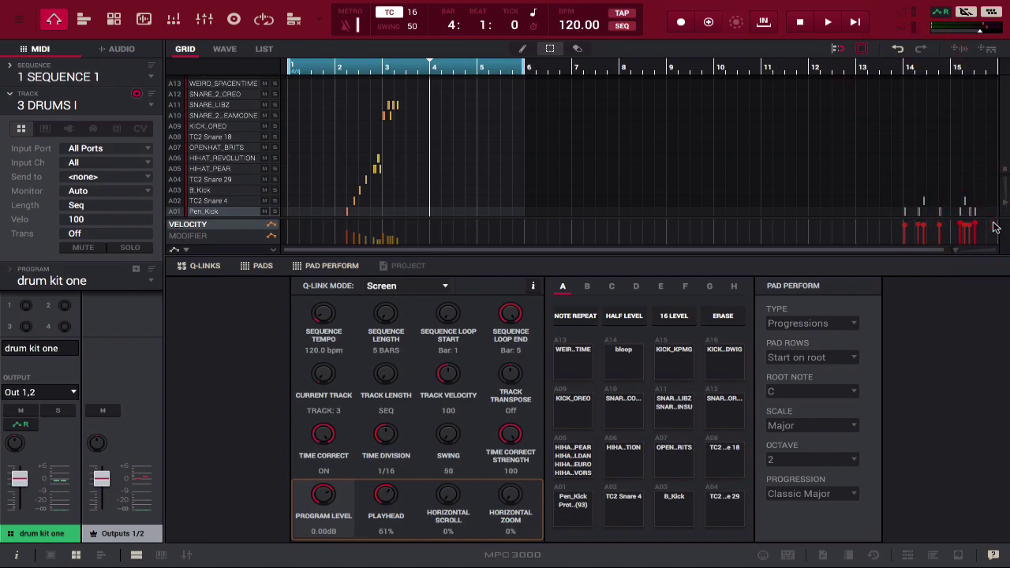
pyautogui.press('super+x')
pyautogui.moveTo(668, 93); pyautogui.dragTo(467, 213)
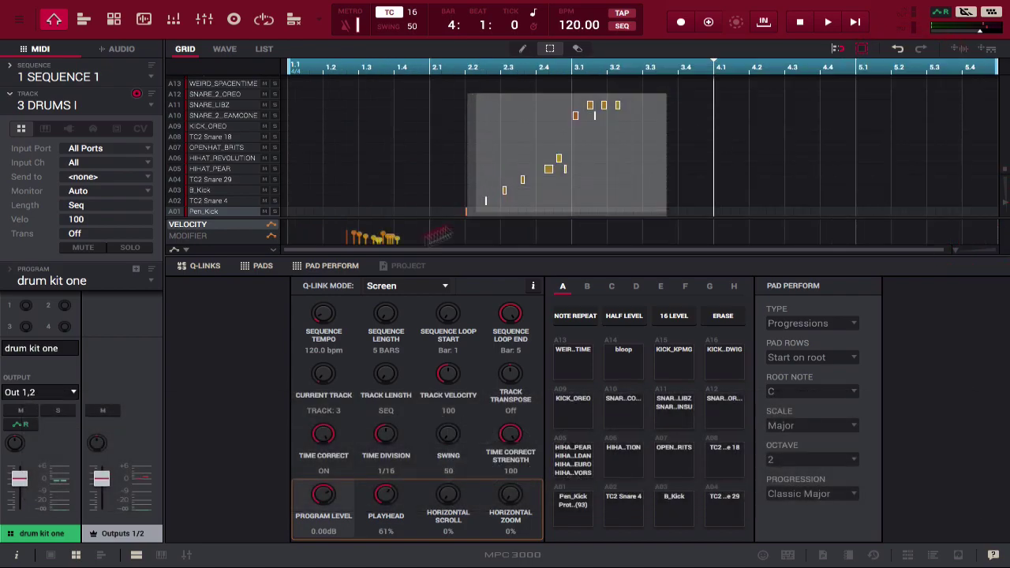
pyautogui.press('super+x')
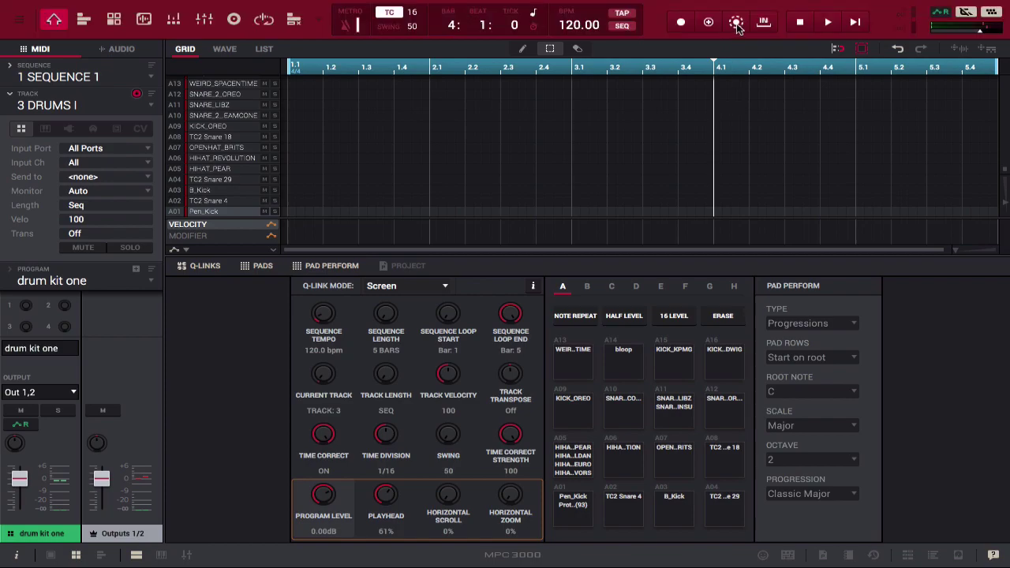
pyautogui.click(736, 24)
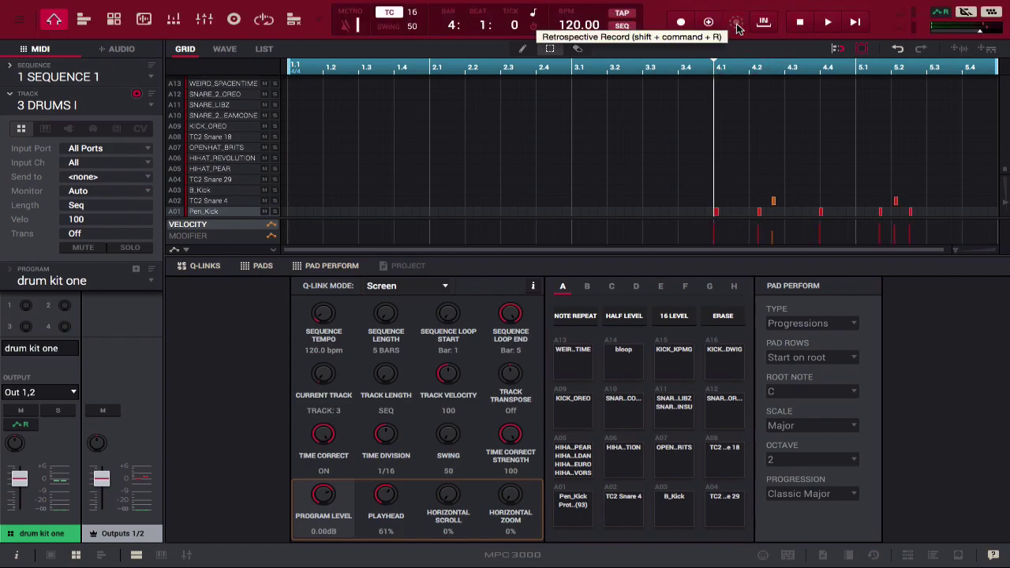
pyautogui.press('space')
pyautogui.click(718, 68)
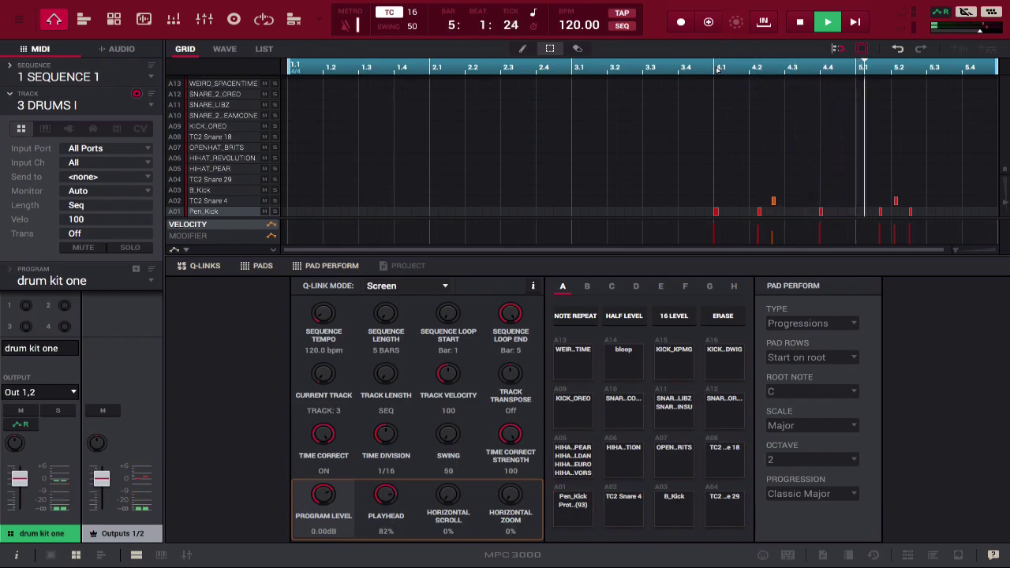
pyautogui.press('space')
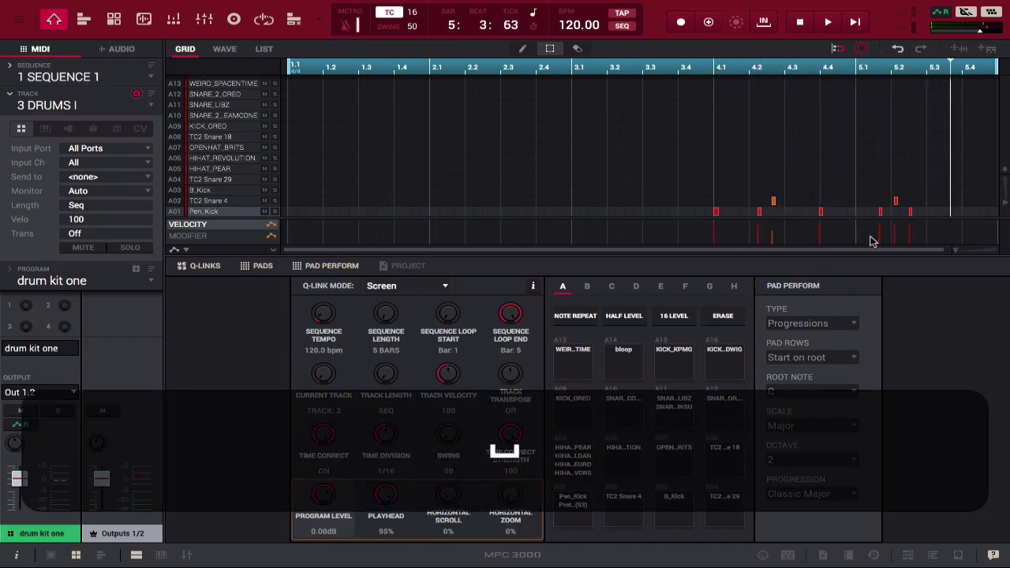
pyautogui.moveTo(926, 177); pyautogui.dragTo(652, 221)
pyautogui.press('super+x')
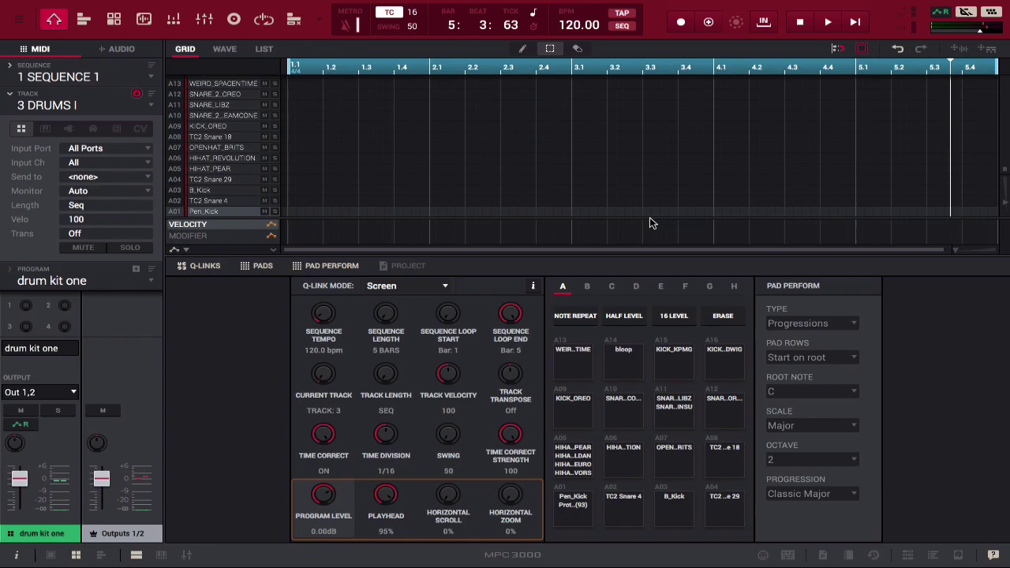
# Step: Open the Track Mix overview and make TRACK TWO, with its Omni 2 program, current
pyautogui.click(205, 21)
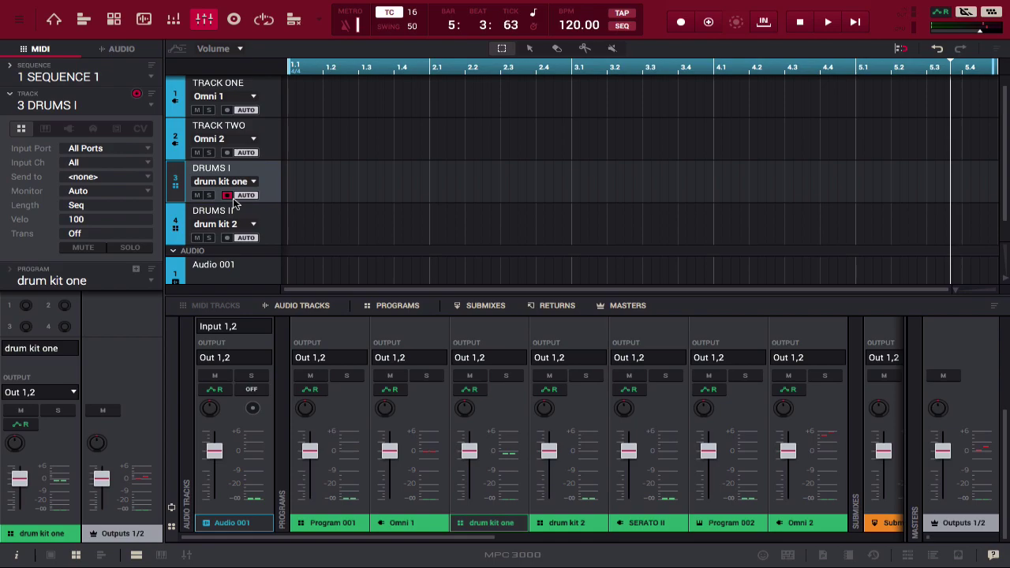
pyautogui.click(251, 139)
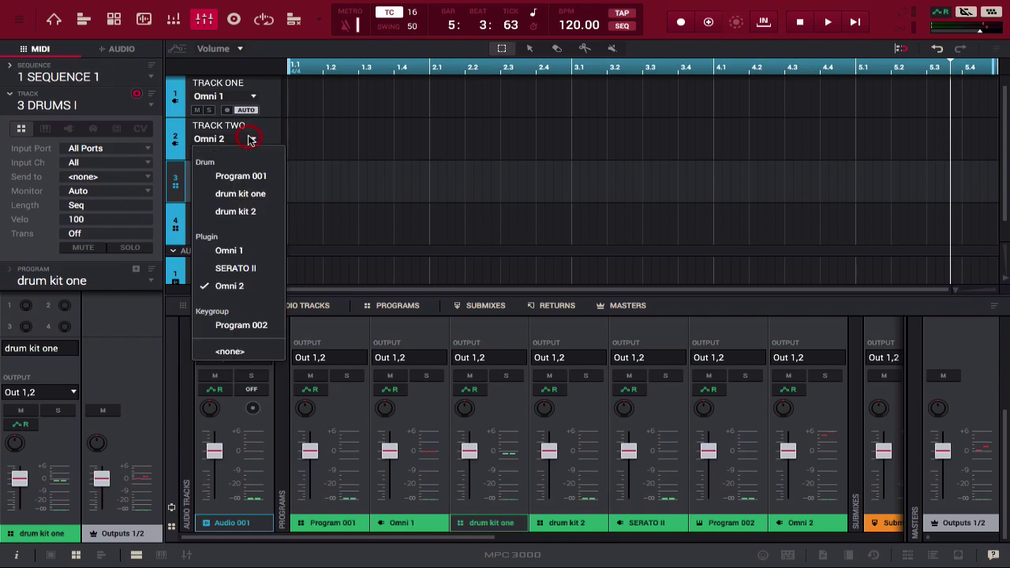
pyautogui.click(261, 136)
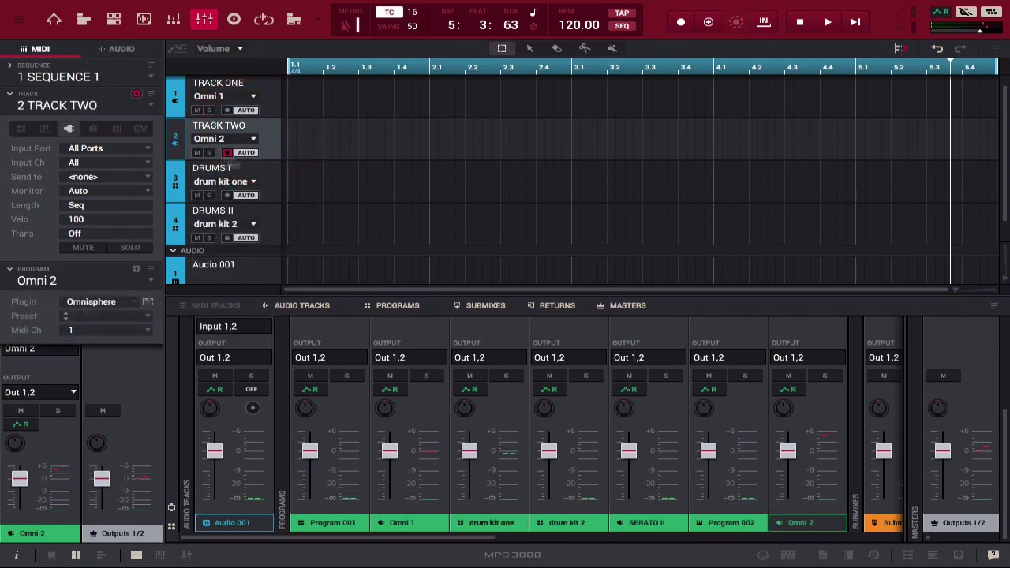
# Step: In MIDI/Sync preferences, toggle MASTER for Maschine Controller MK2 on and off, then close
pyautogui.press('super+comma')
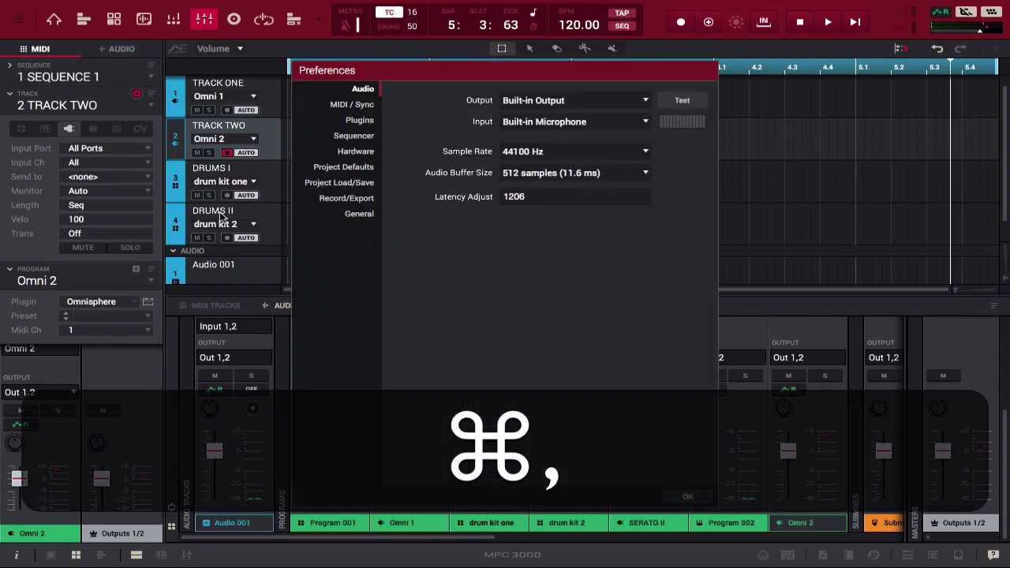
pyautogui.click(329, 103)
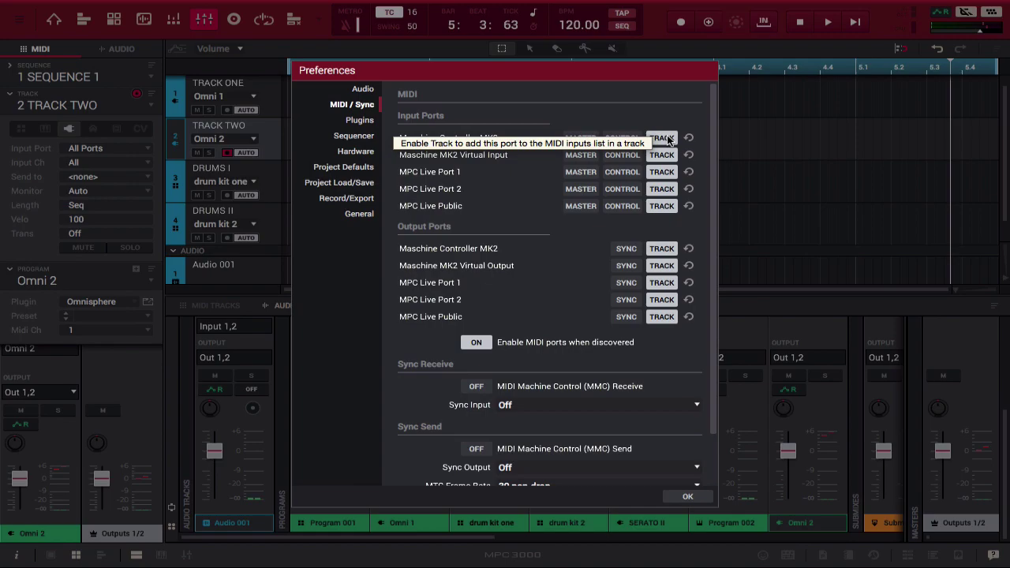
pyautogui.click(581, 139)
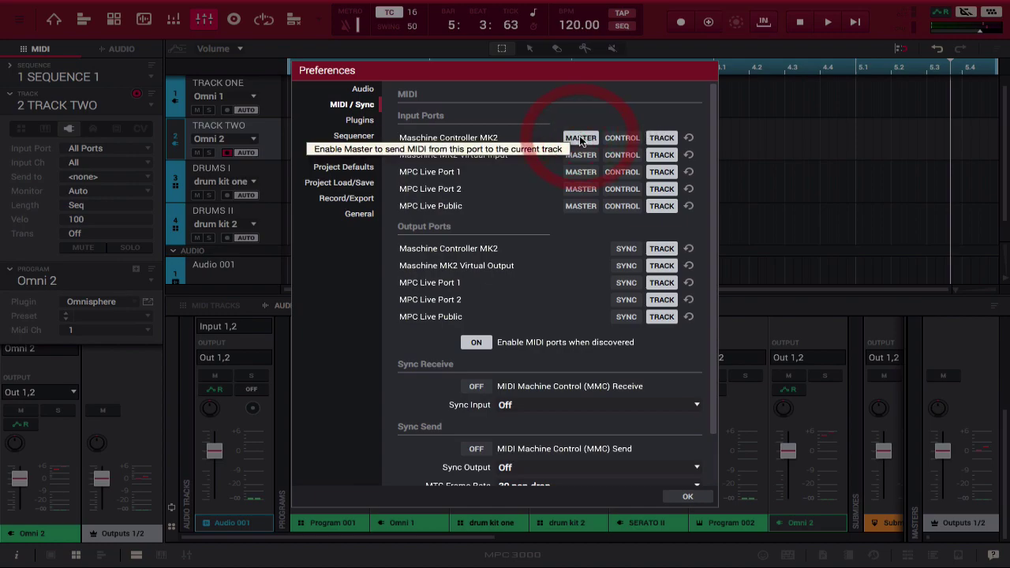
pyautogui.click(581, 139)
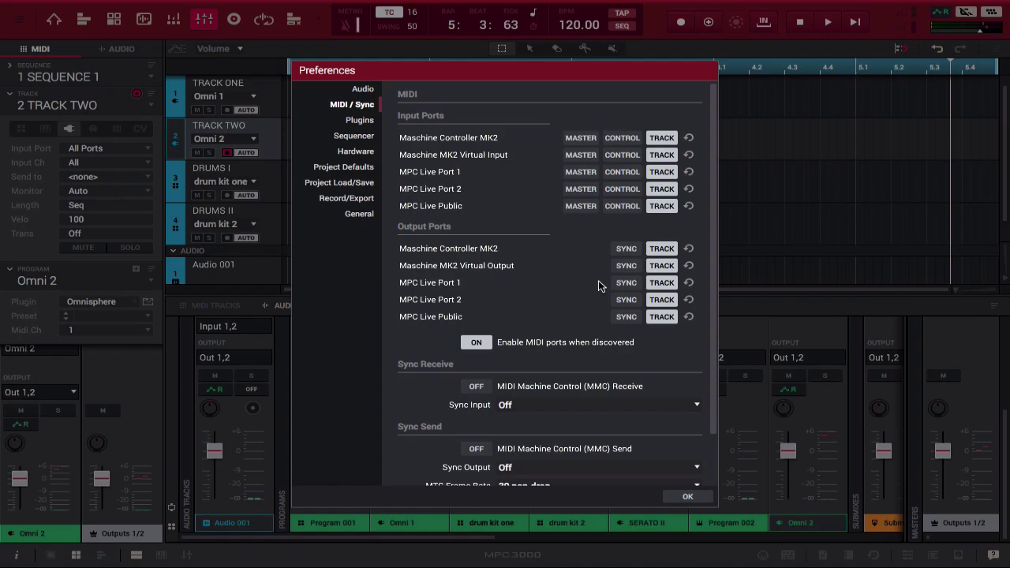
pyautogui.click(681, 496)
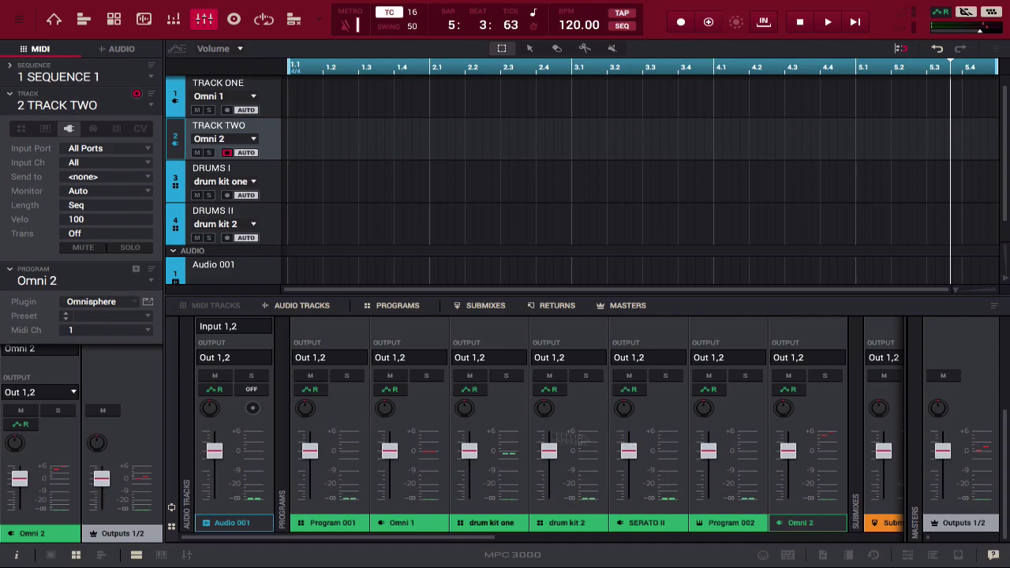
# Step: Try record-arming TRACK ONE, TRACK TWO and DRUMS I individually, arming and disarming each
pyautogui.click(226, 109)
pyautogui.click(225, 196)
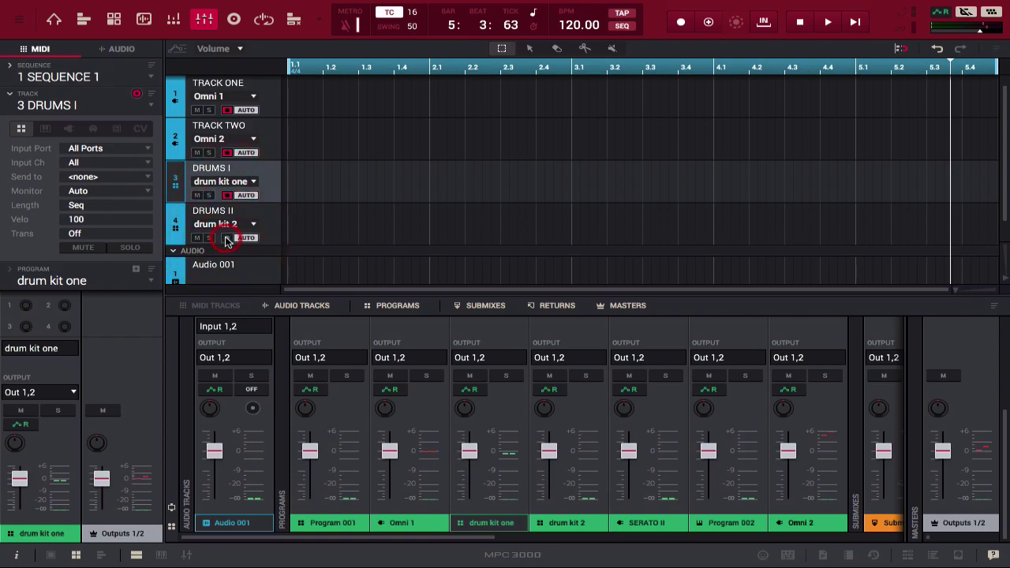
pyautogui.click(227, 194)
pyautogui.click(228, 153)
pyautogui.click(228, 153)
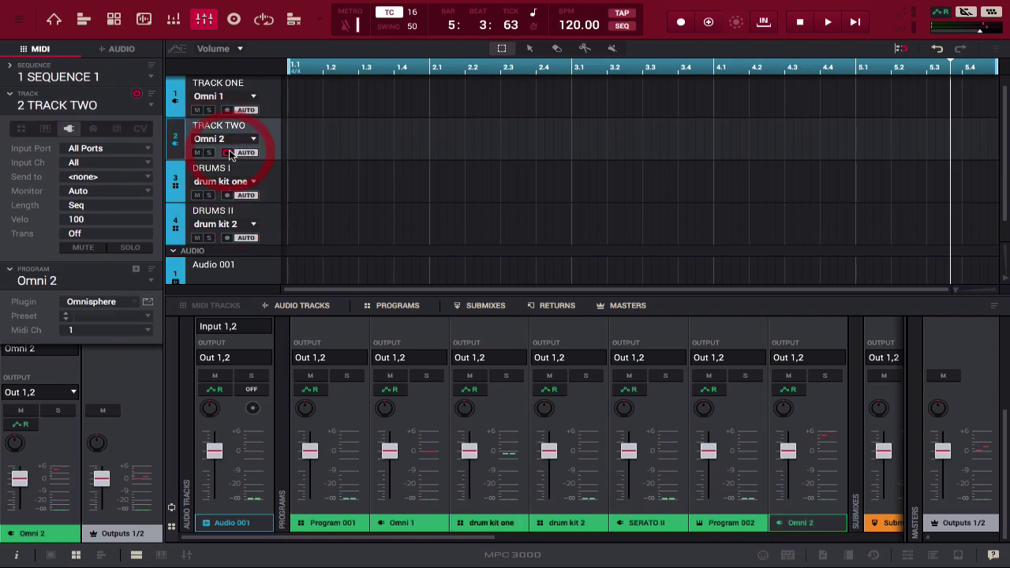
pyautogui.click(226, 110)
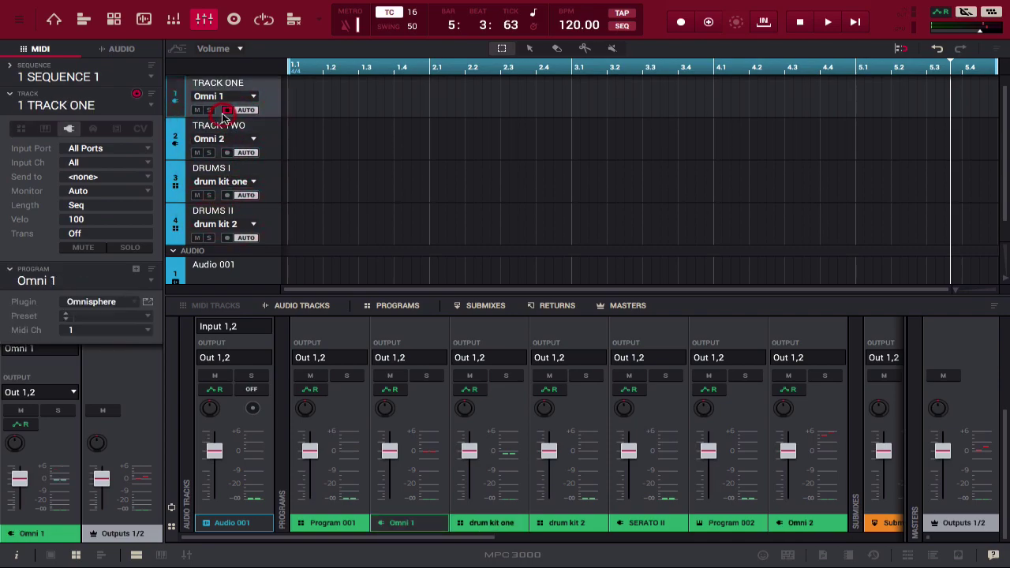
pyautogui.click(228, 152)
pyautogui.click(227, 110)
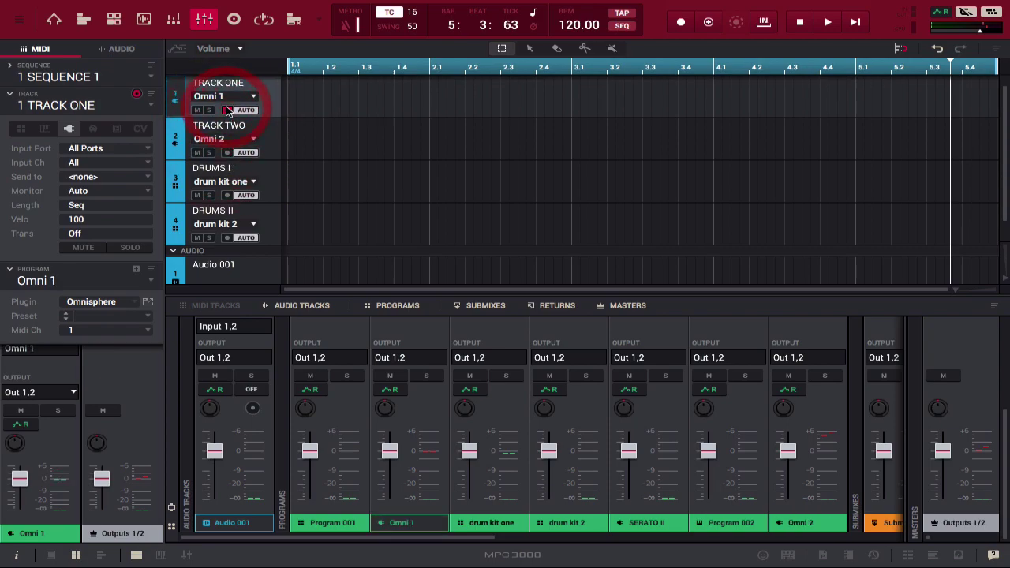
pyautogui.click(229, 153)
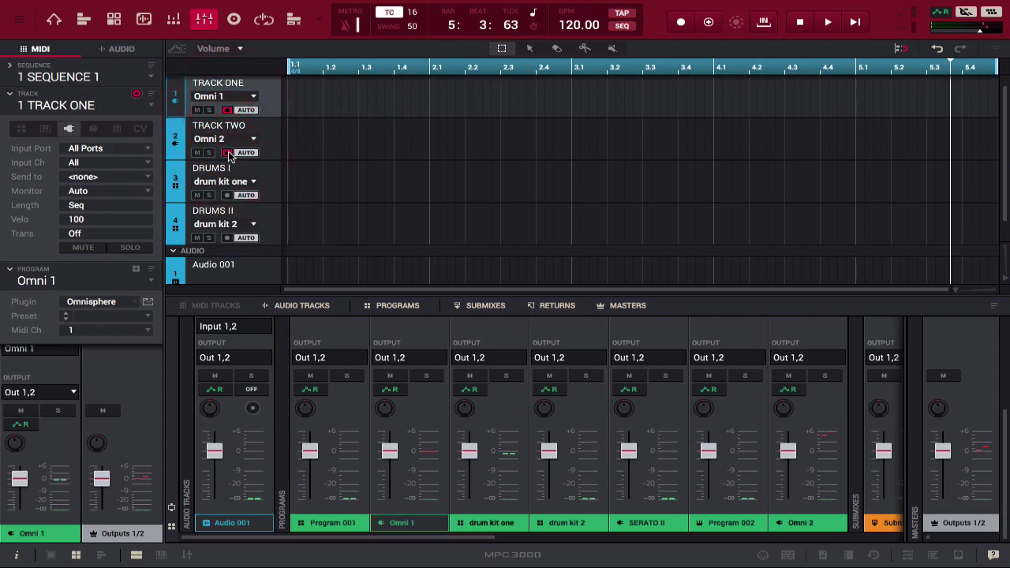
# Step: Arm DRUMS I, then add TRACK TWO, TRACK ONE and DRUMS II to the armed tracks
pyautogui.click(227, 195)
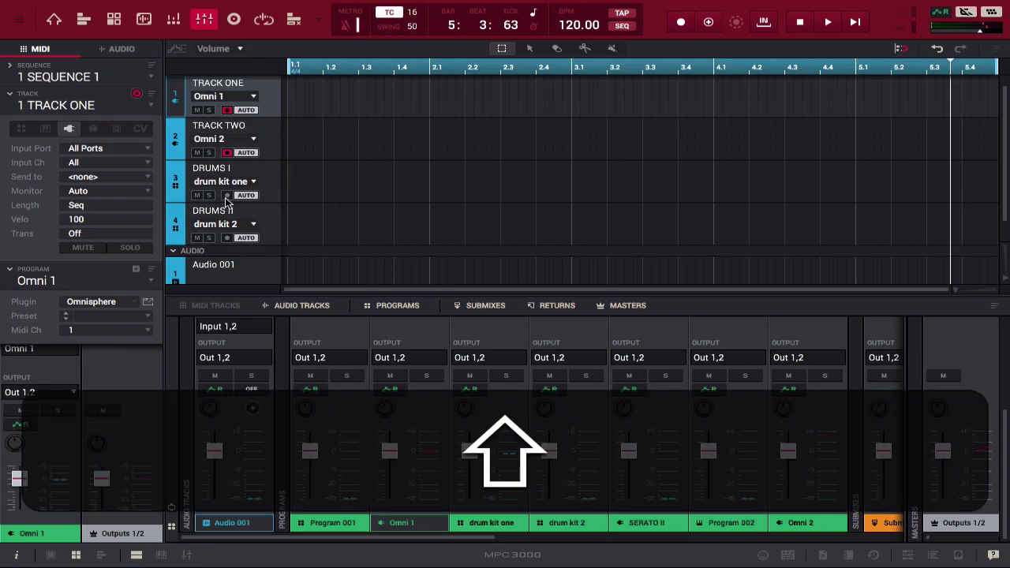
pyautogui.click(226, 201)
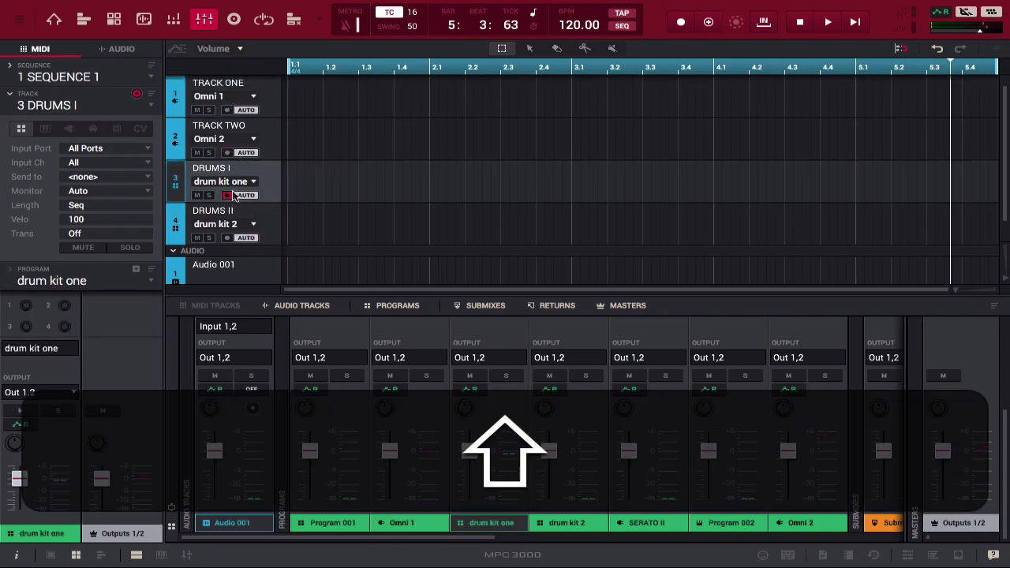
pyautogui.keyDown('super'); pyautogui.click(226, 153); pyautogui.keyUp('super')
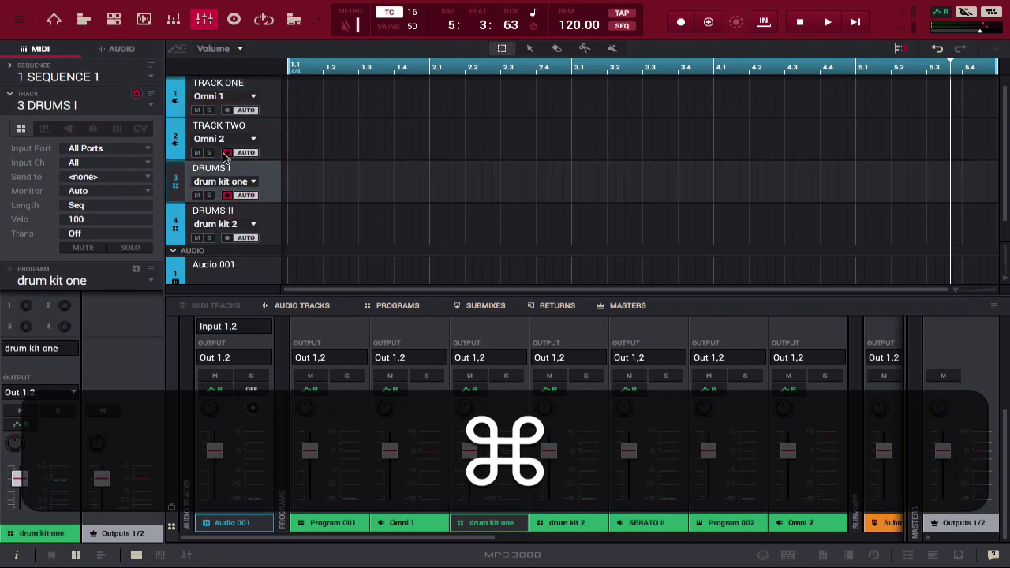
pyautogui.keyDown('super'); pyautogui.click(227, 110); pyautogui.keyUp('super')
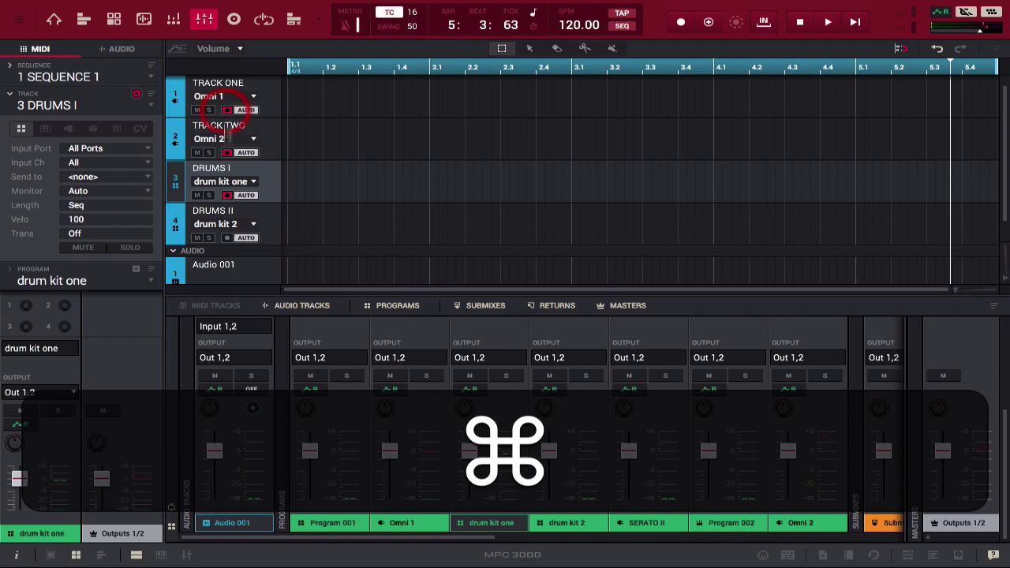
pyautogui.keyDown('super'); pyautogui.click(228, 238); pyautogui.keyUp('super')
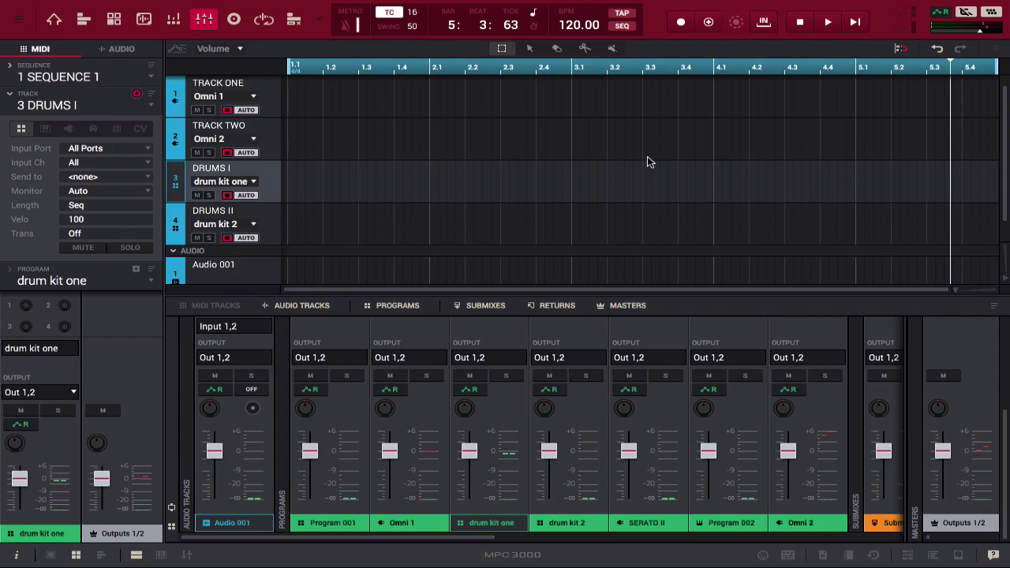
# Step: Show the DRUMS I main grid and switch Time Correct off
pyautogui.click(54, 18)
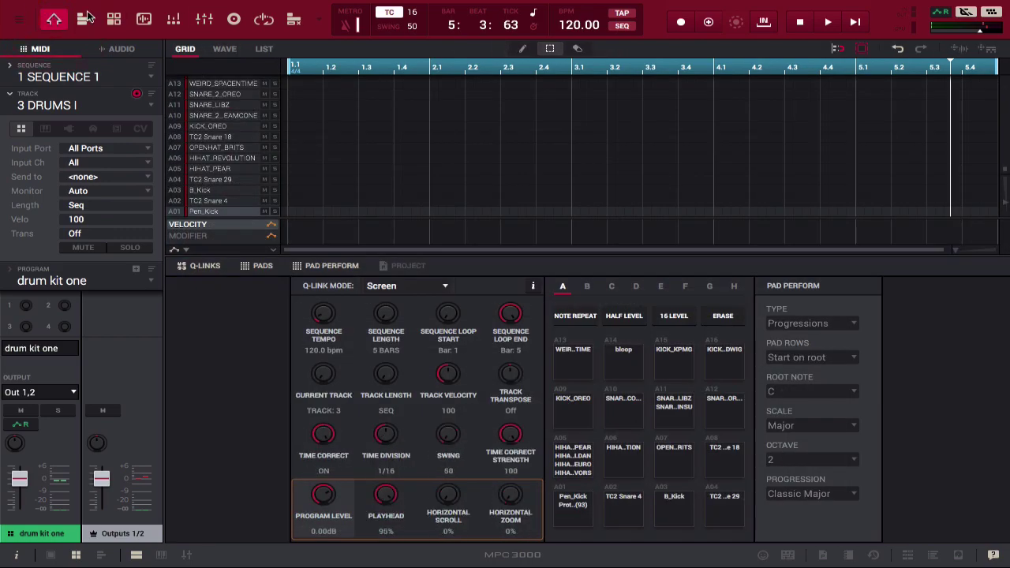
pyautogui.click(391, 13)
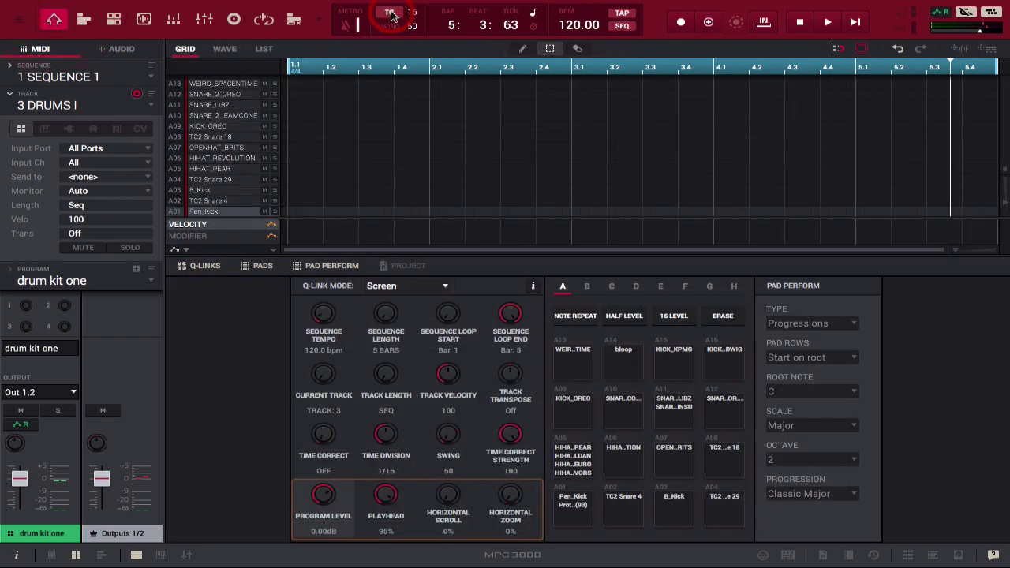
pyautogui.click(391, 13)
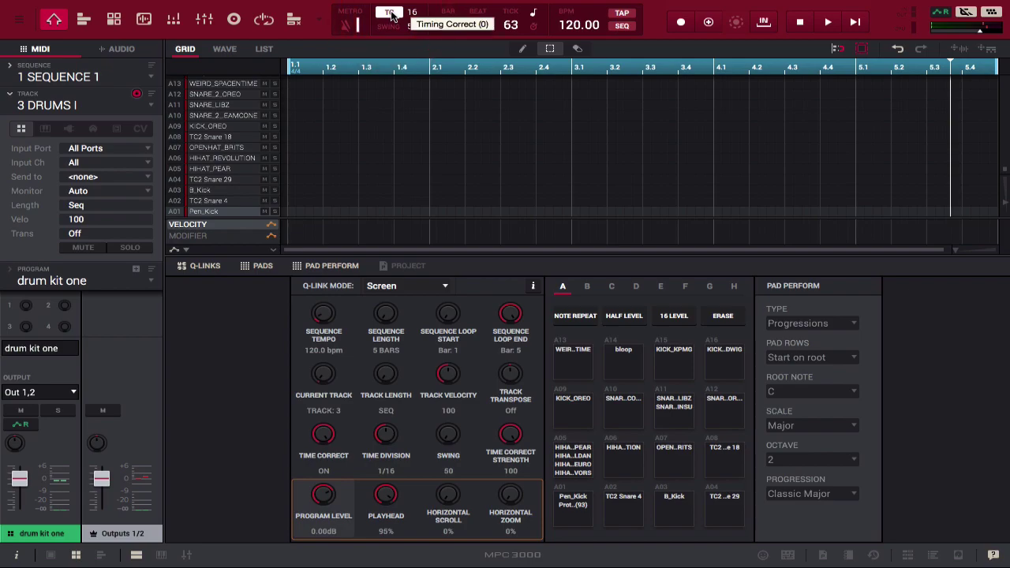
pyautogui.click(391, 13)
# Step: Keep the Time Correct division at 1/16 and leave Time Correct off
pyautogui.click(414, 13)
pyautogui.click(414, 16)
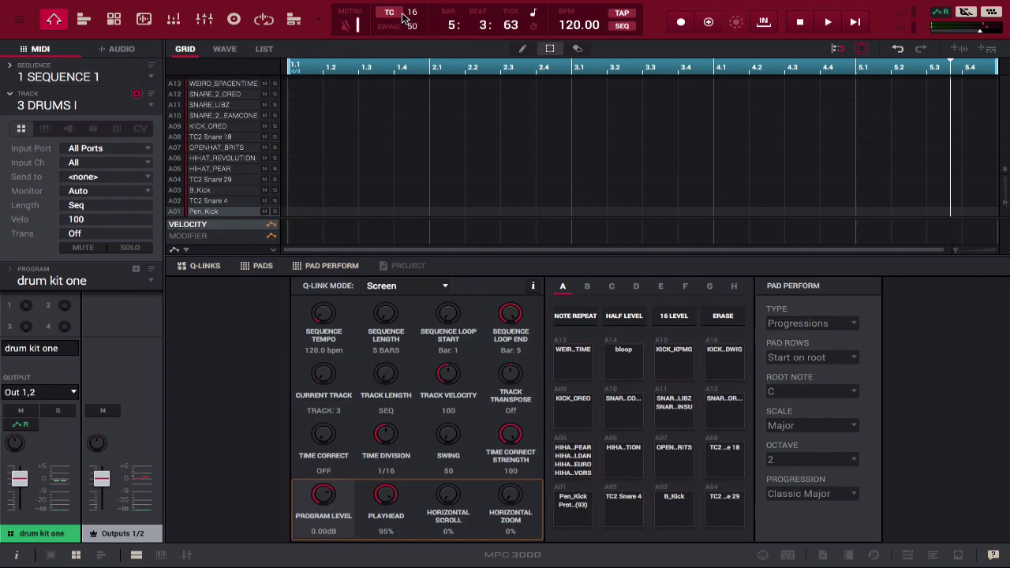
pyautogui.click(389, 16)
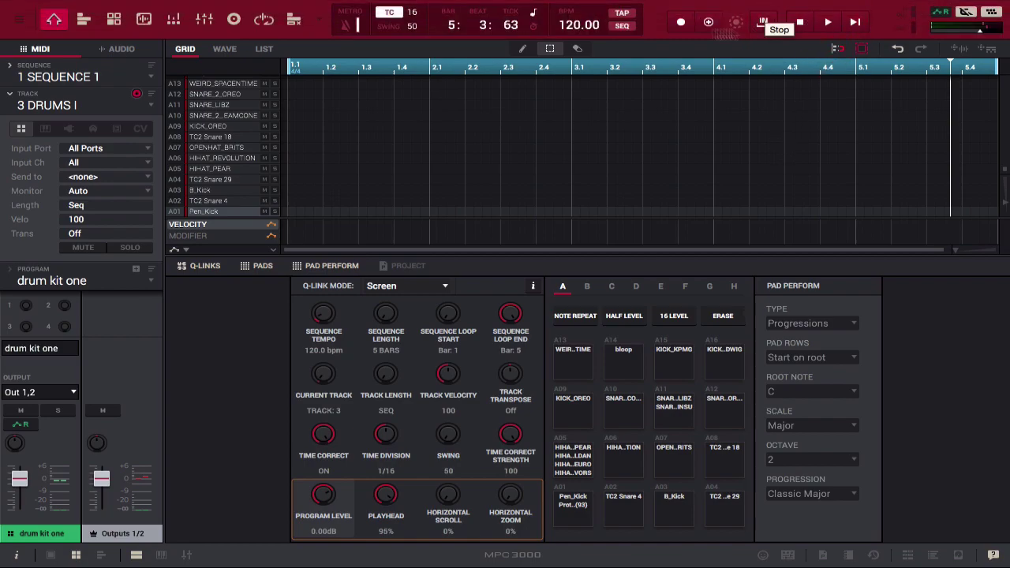
pyautogui.click(391, 14)
# Step: Overdub a trial drum take on DRUMS I with Time Correct off
pyautogui.press('space')
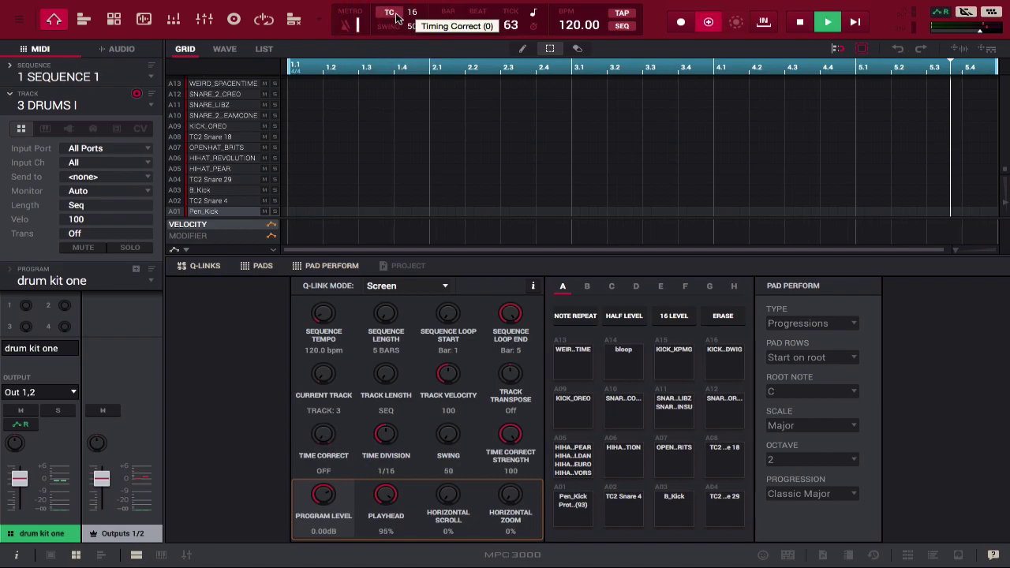
pyautogui.press('space')
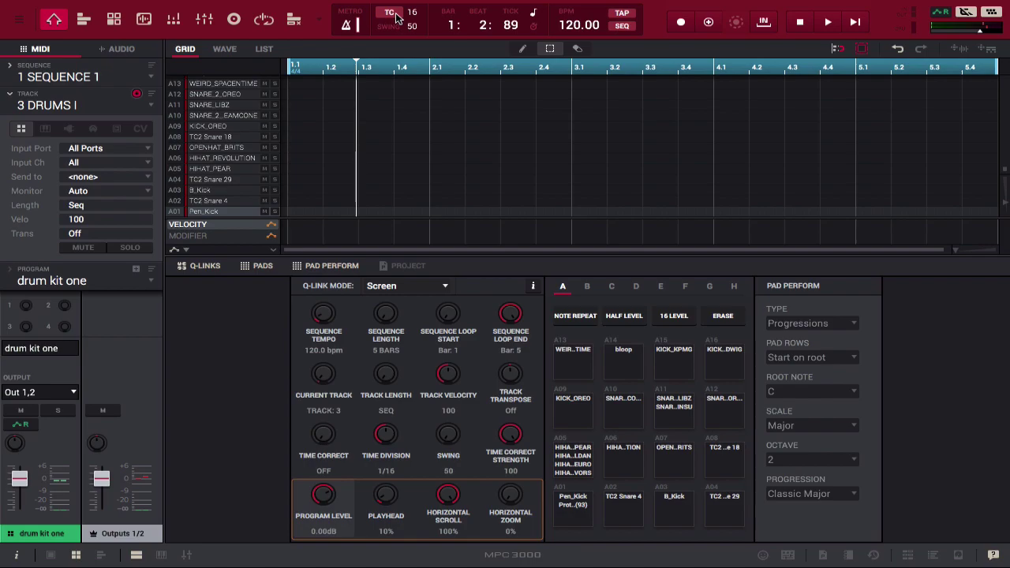
pyautogui.press('space')
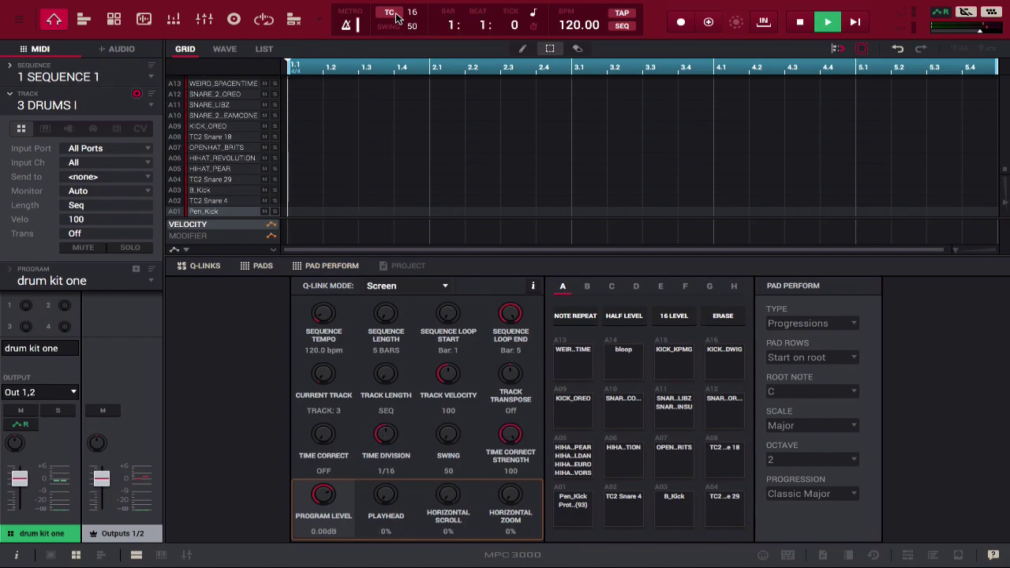
pyautogui.press('space')
pyautogui.press('space')
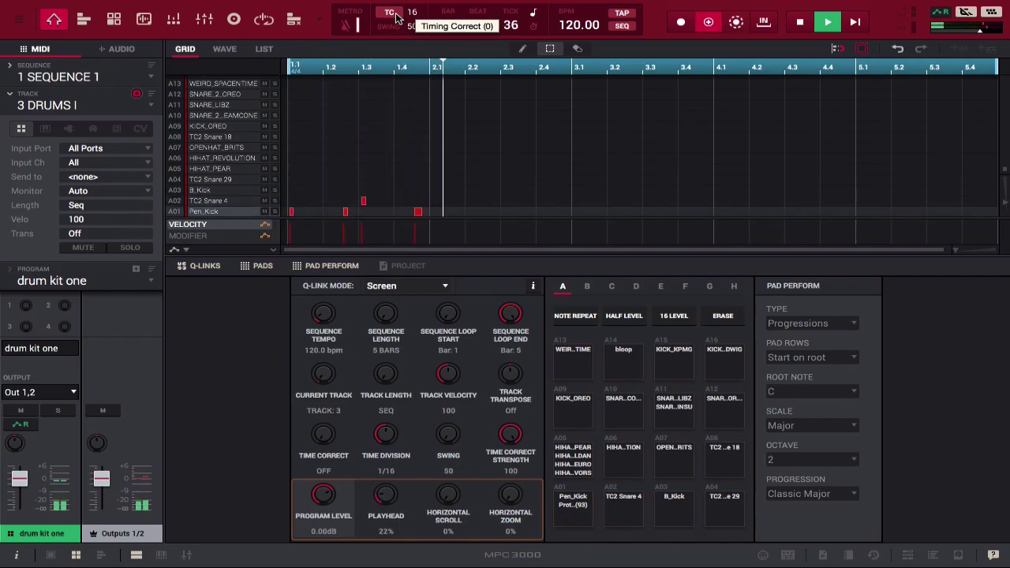
pyautogui.press('space')
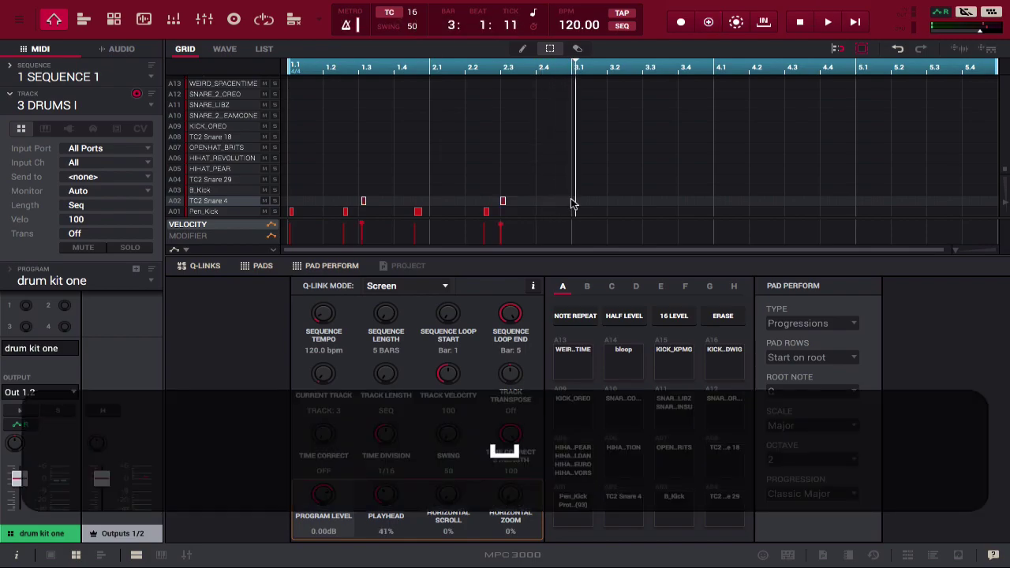
# Step: Turn Time Correct on, record another drum take, then undo it to empty the grid
pyautogui.click(387, 14)
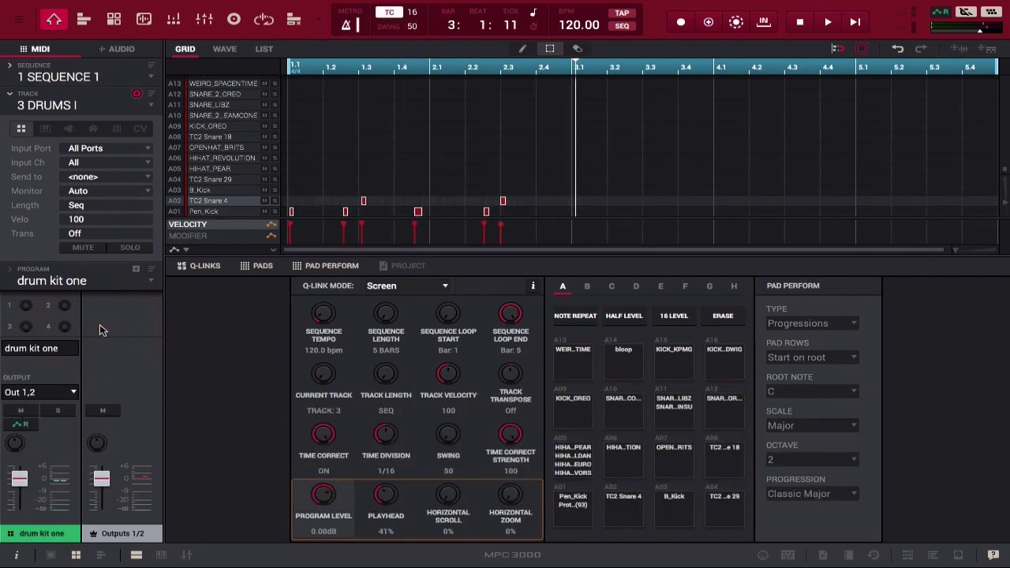
pyautogui.press('super+space')
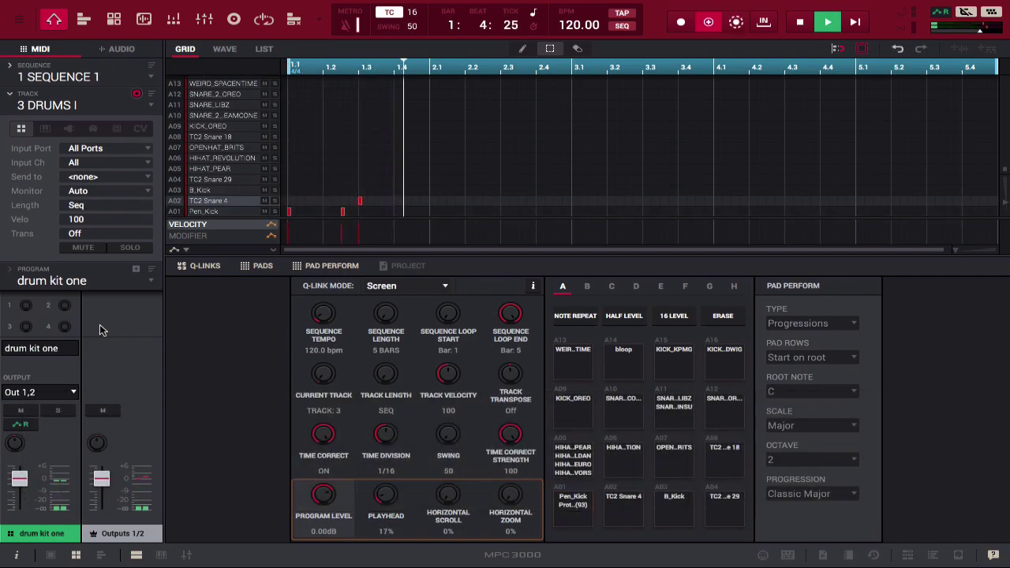
pyautogui.press('space')
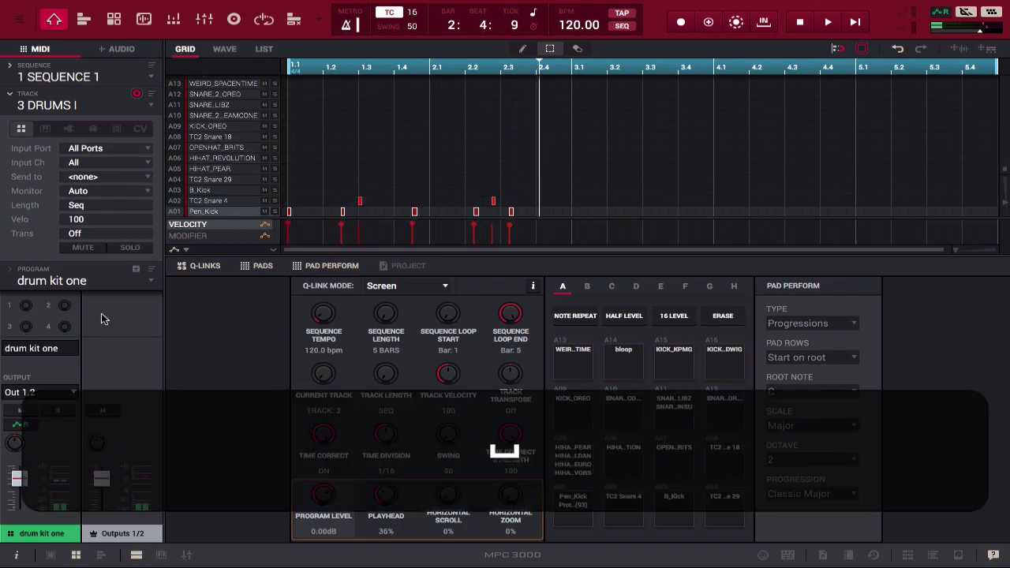
pyautogui.press('space')
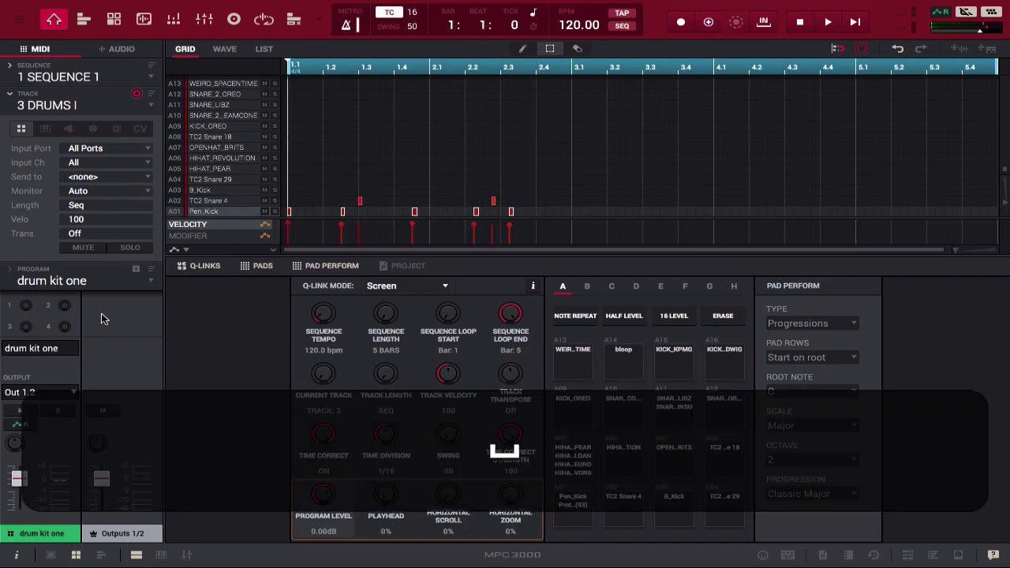
pyautogui.press('super+z')
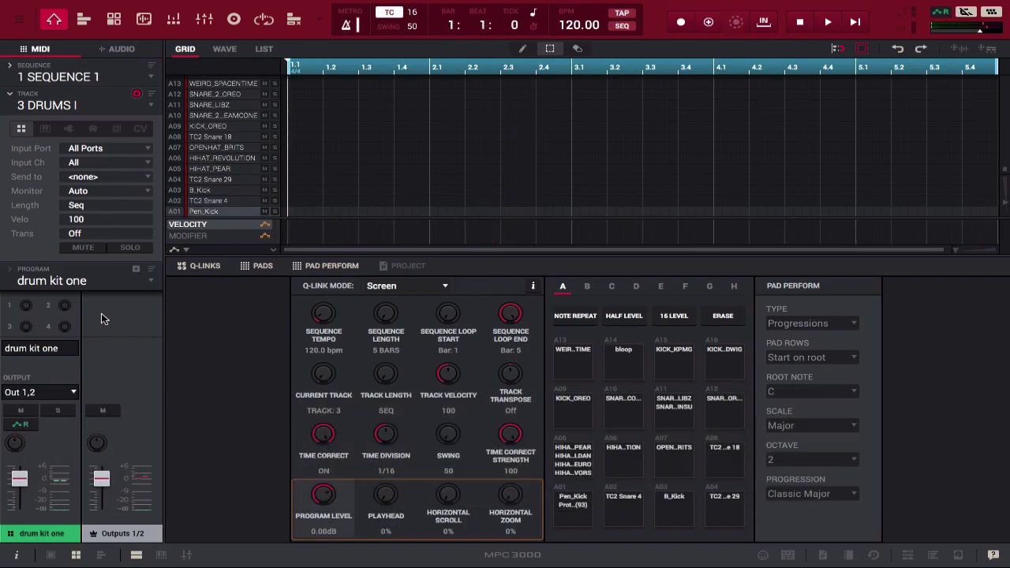